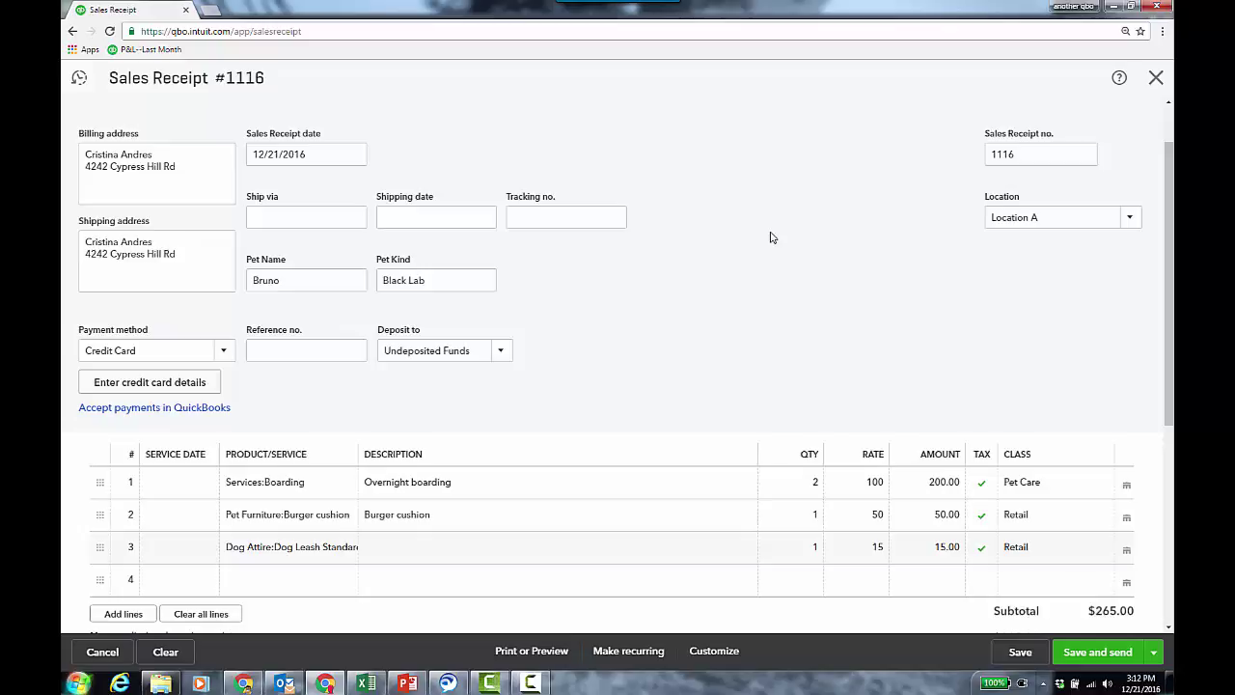
Save sales receipt 1116 and open its transaction journal
left_click(1021, 654)
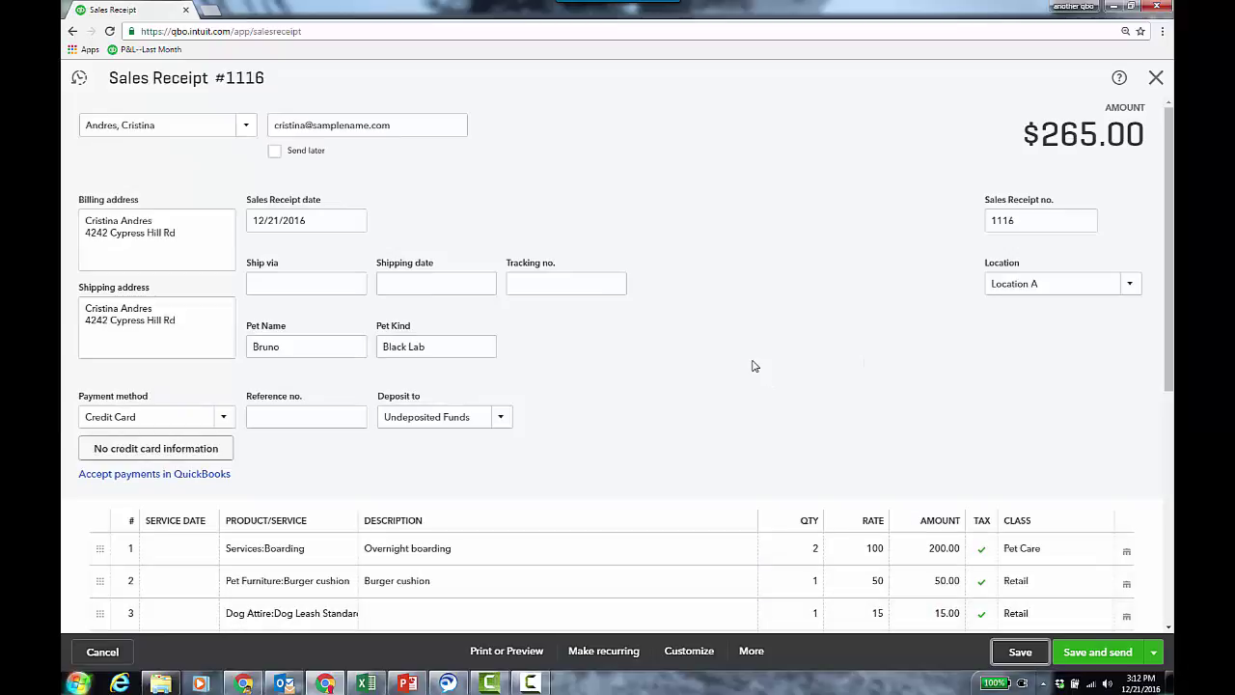
left_click(752, 651)
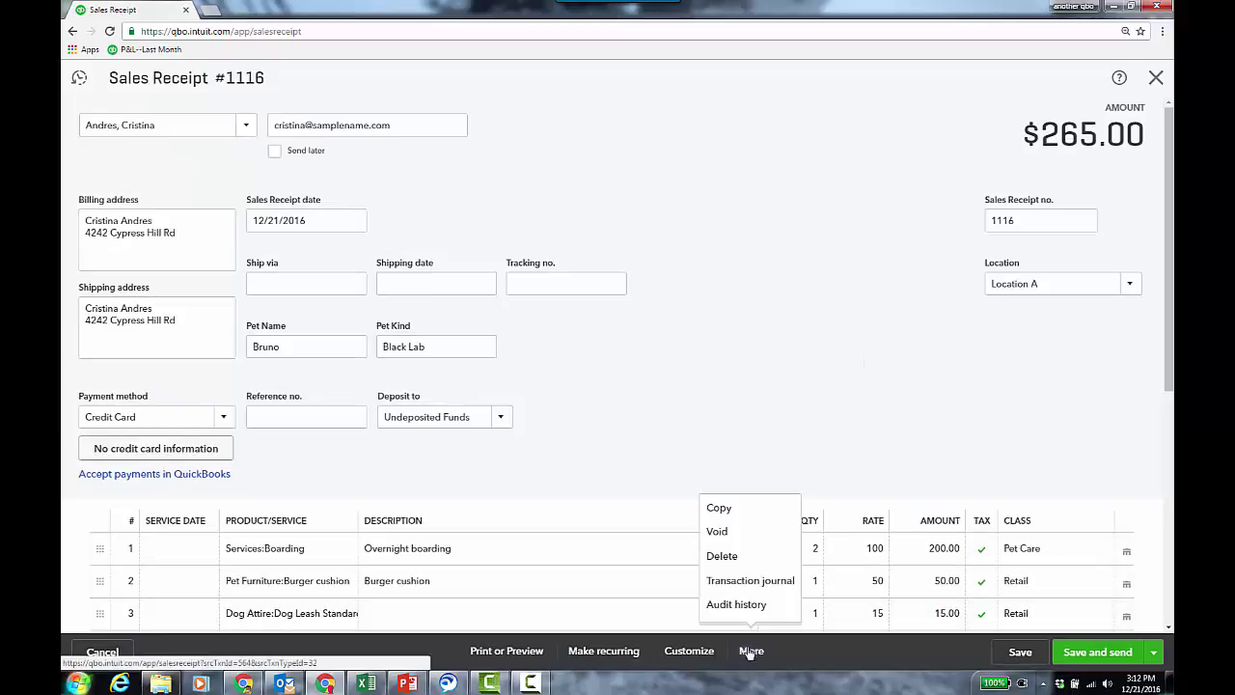
left_click(751, 583)
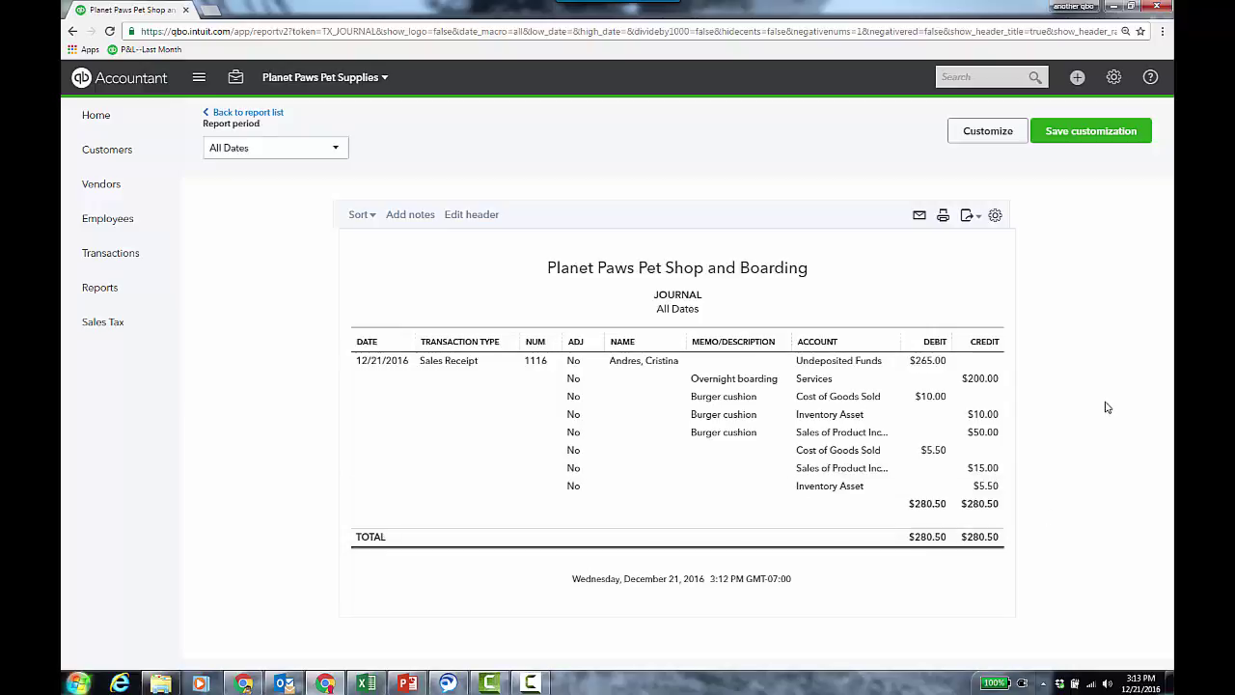
Add the Class and Location columns to the sales receipt's journal report
left_click(995, 216)
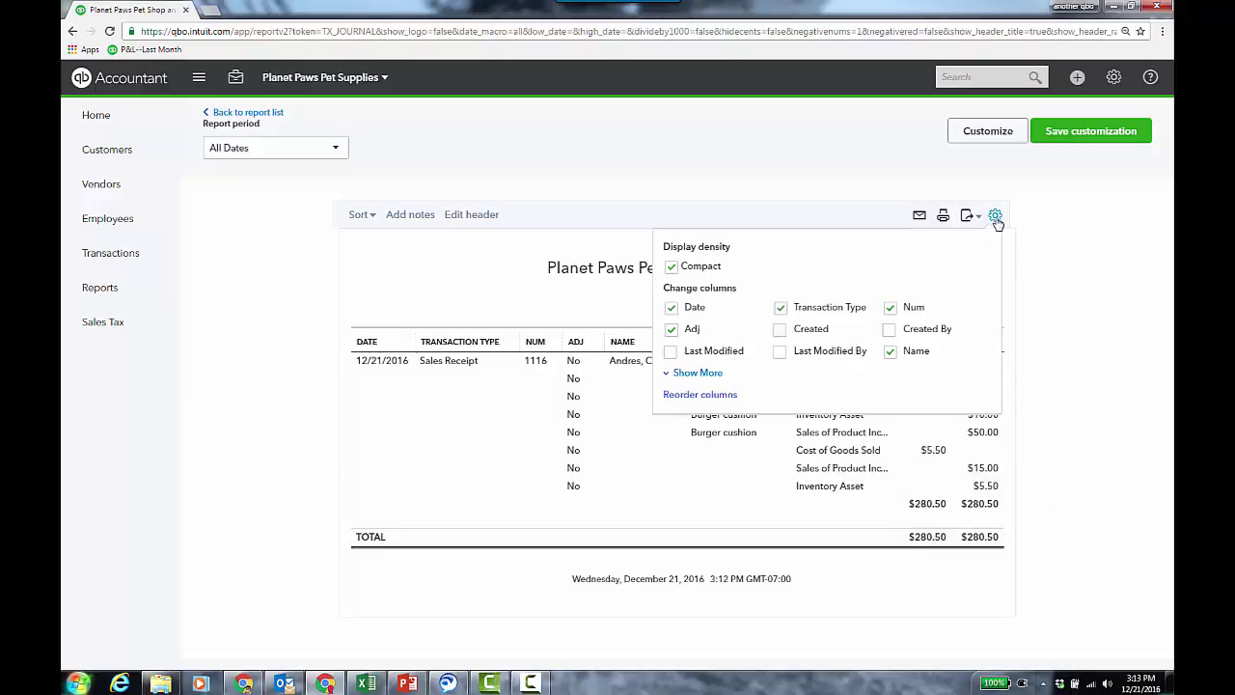
left_click(705, 373)
left_click(781, 397)
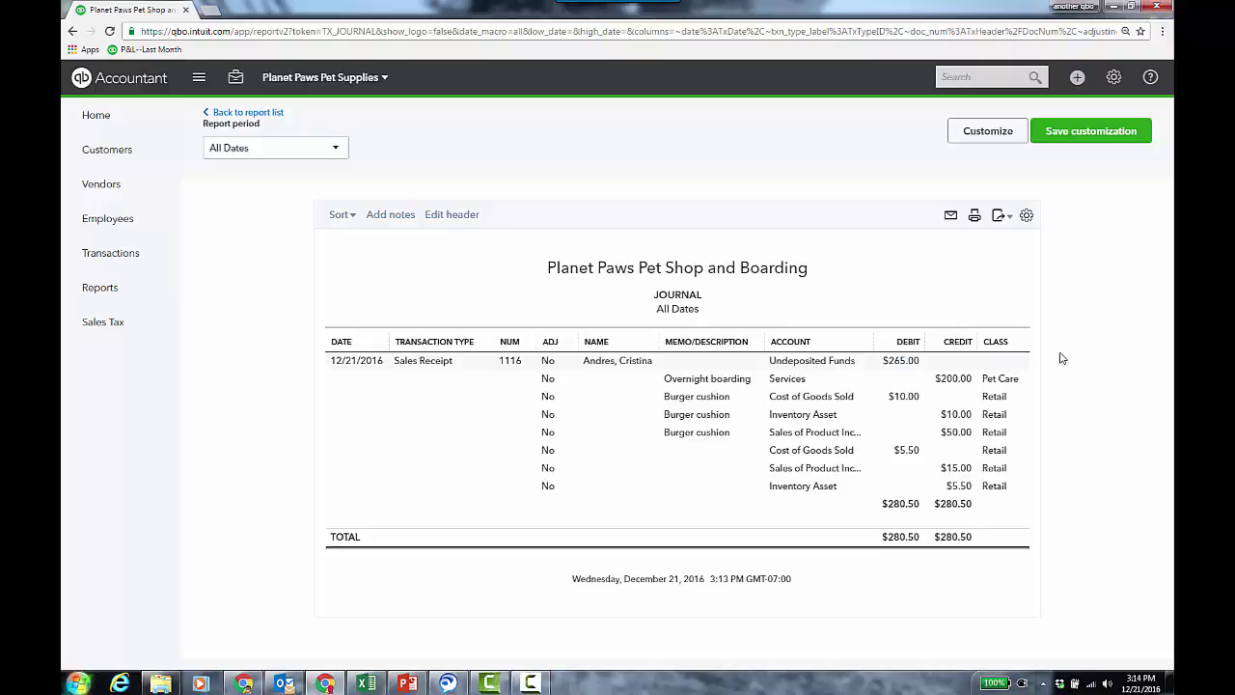
left_click(1026, 216)
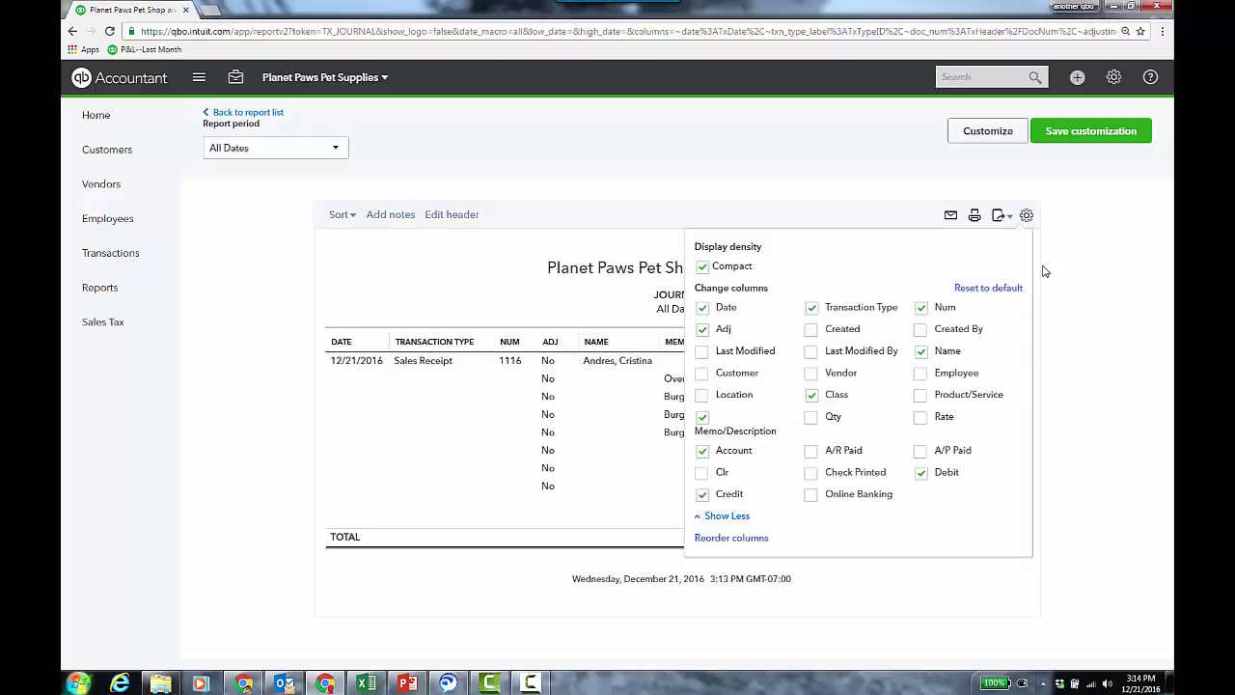
left_click(705, 395)
left_click(1083, 374)
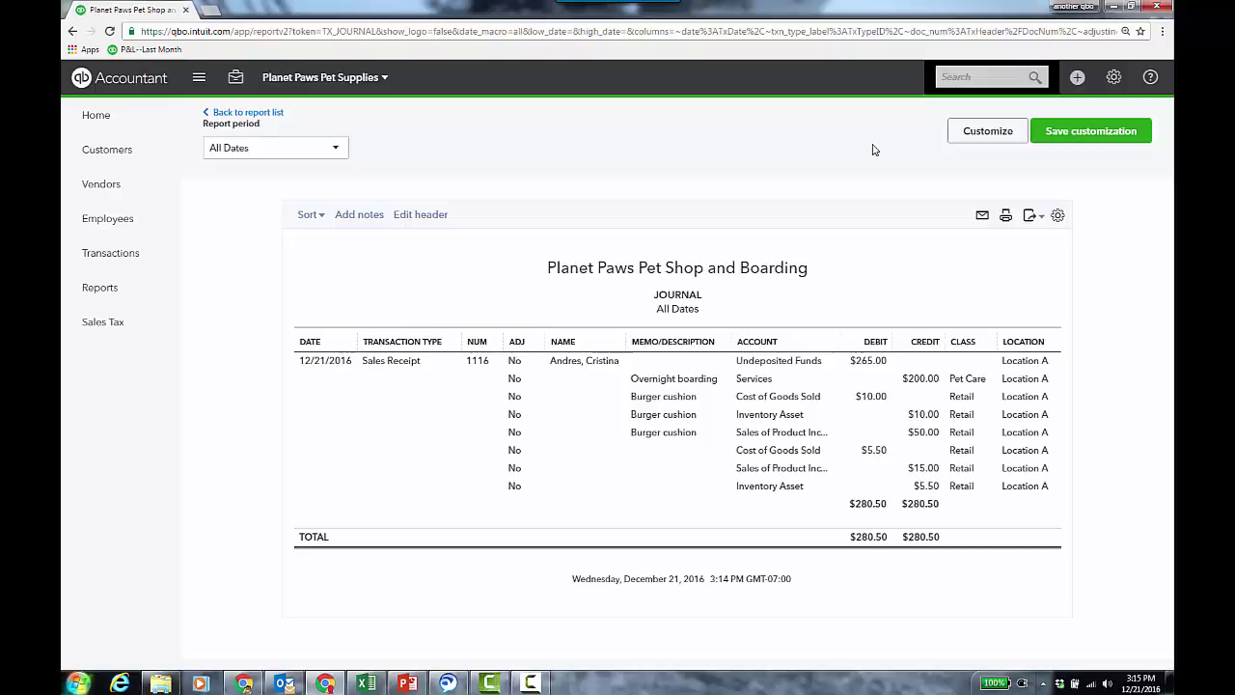
Open the recent Big Pet Vendor bill dated 12/21/2016, set its location to Location B and save it
left_click(963, 79)
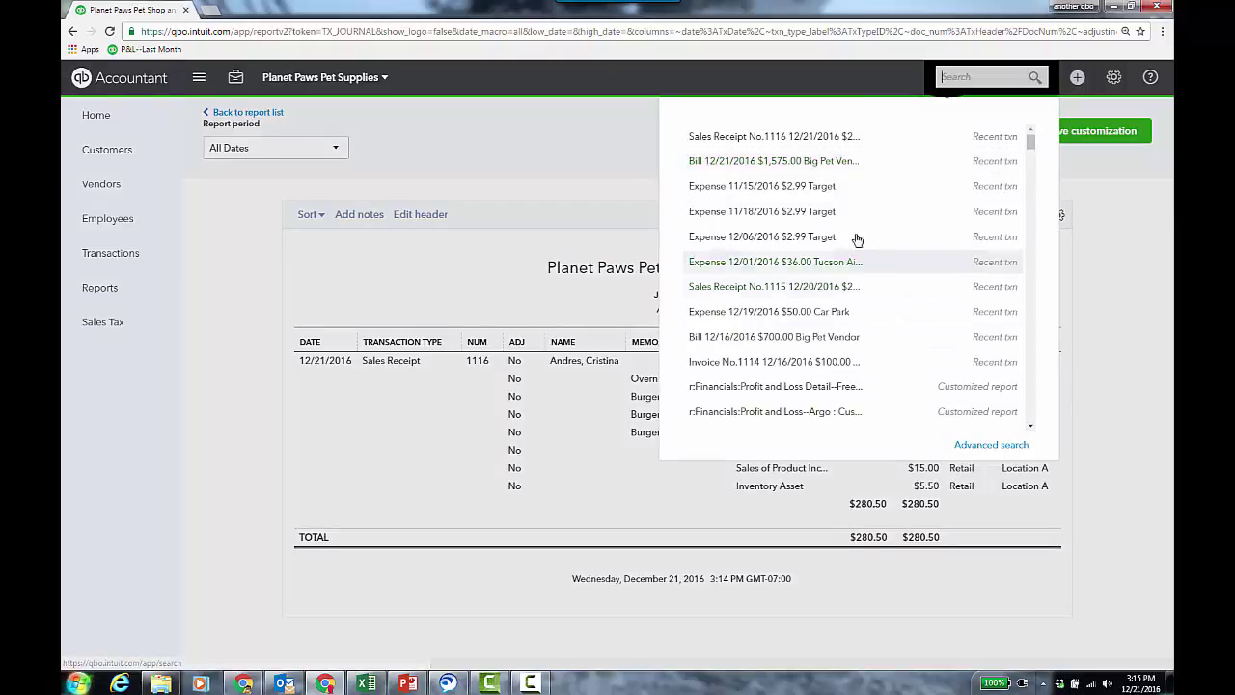
left_click(825, 164)
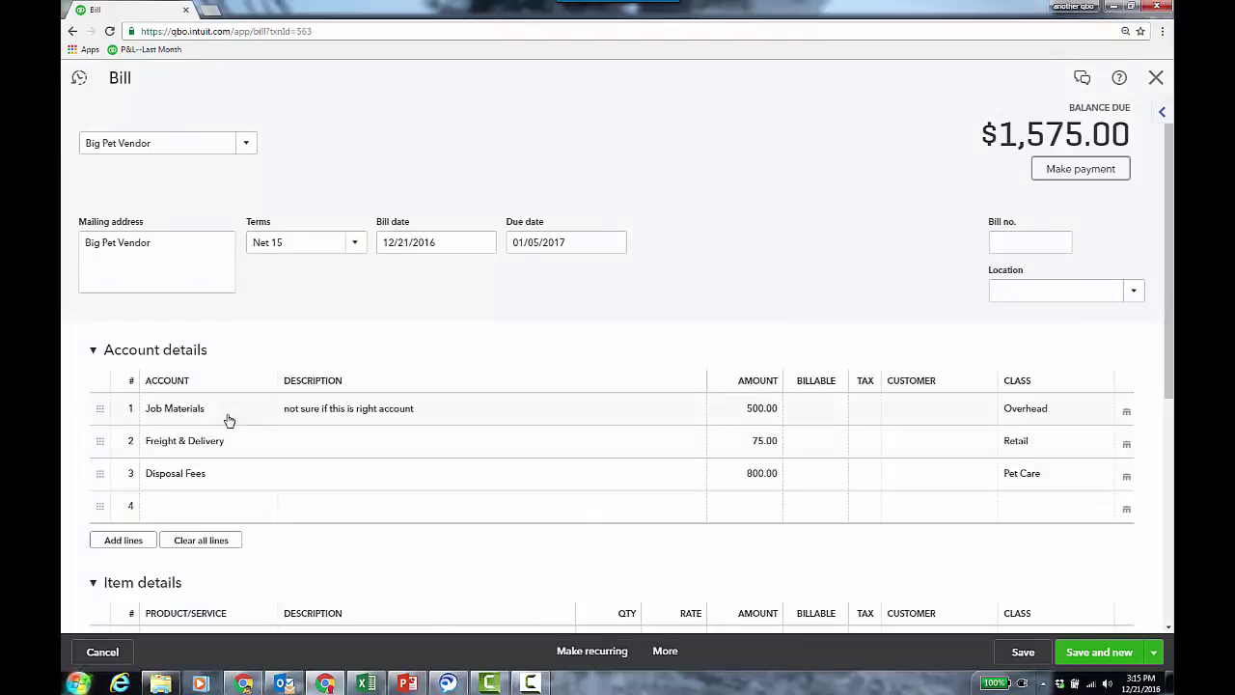
left_click(94, 583)
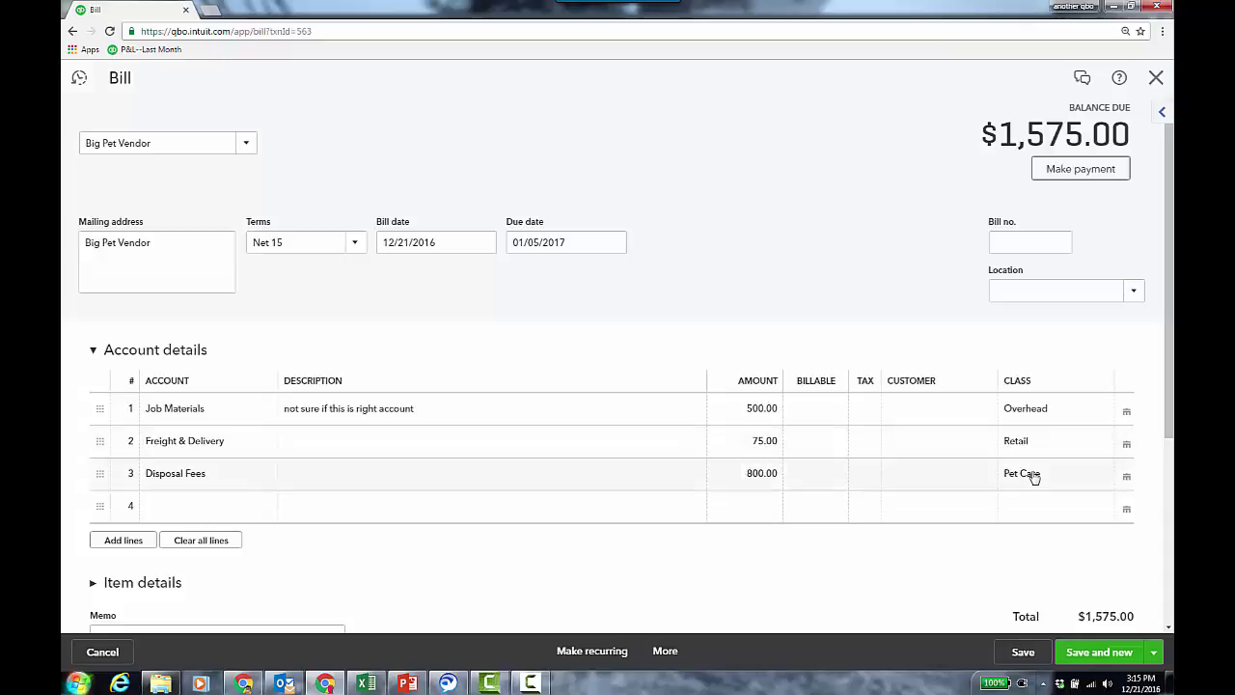
left_click(1132, 291)
left_click(1036, 373)
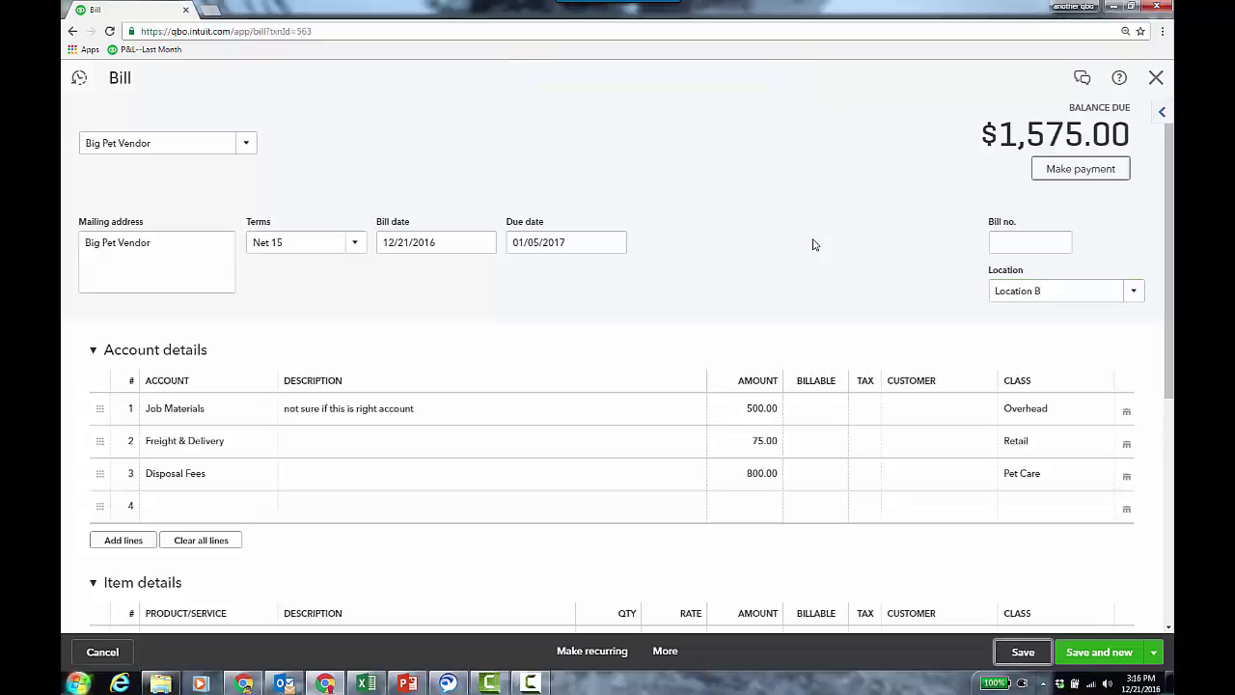
Open the bill's transaction journal and add the Class and Location columns to the report
left_click(665, 651)
left_click(688, 582)
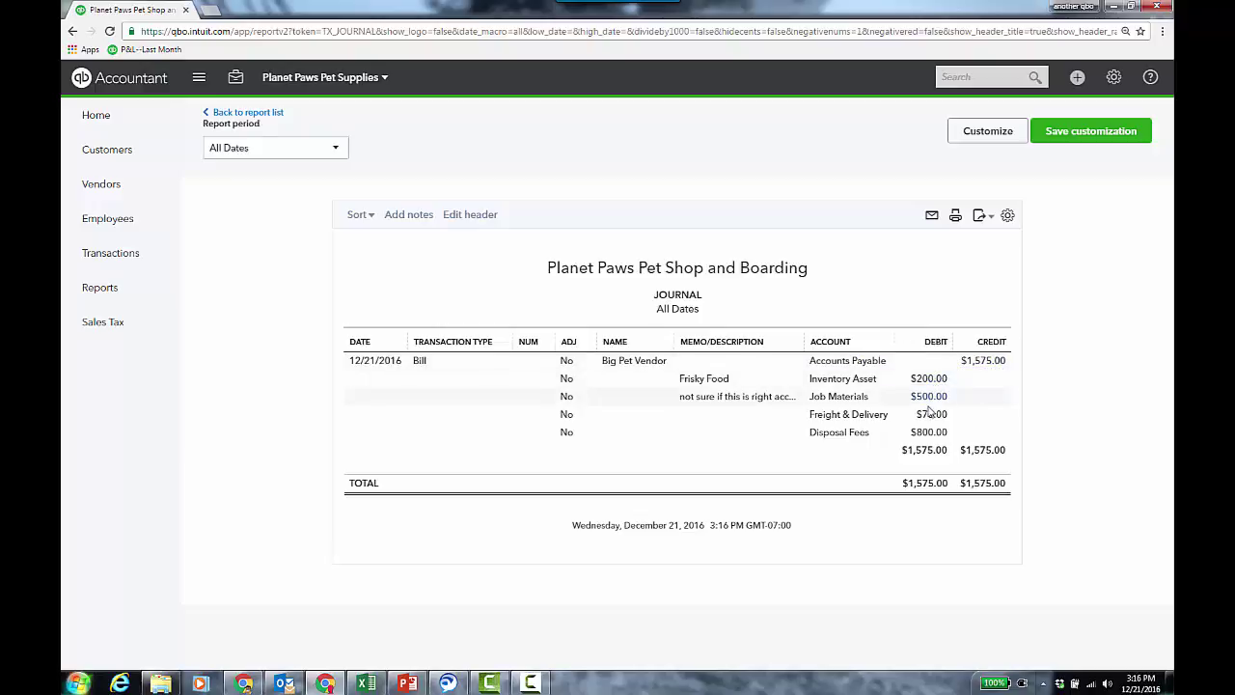
left_click(1007, 215)
left_click(710, 373)
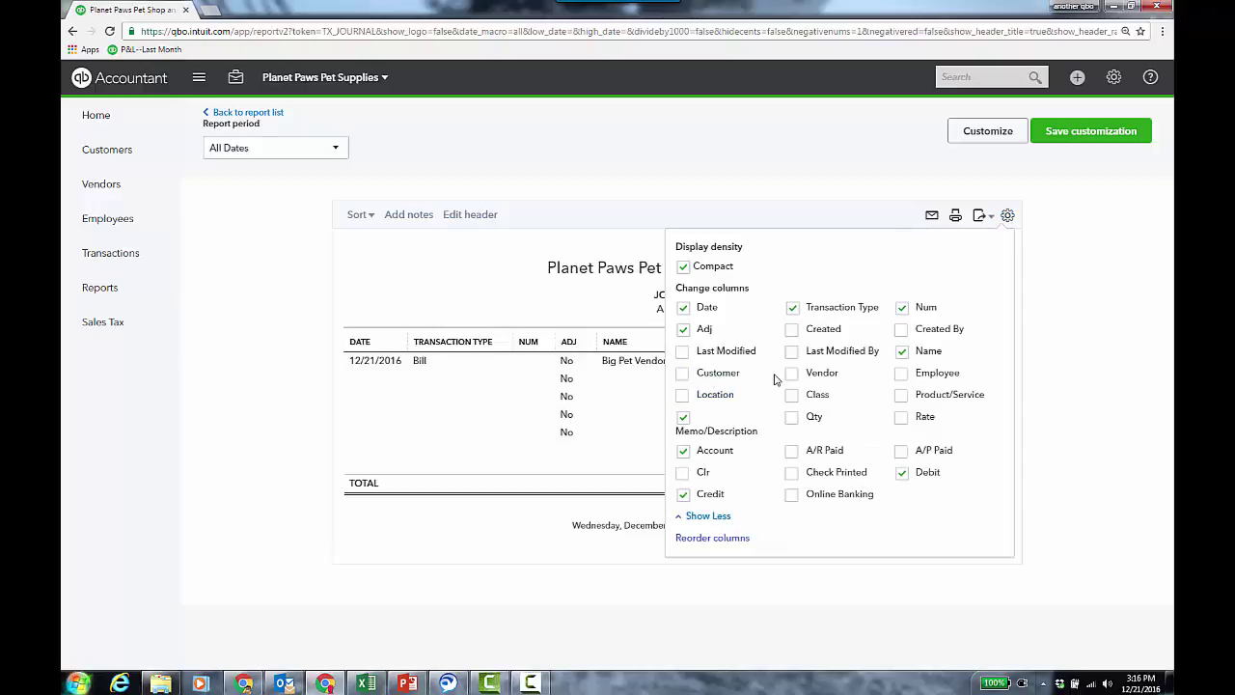
left_click(792, 395)
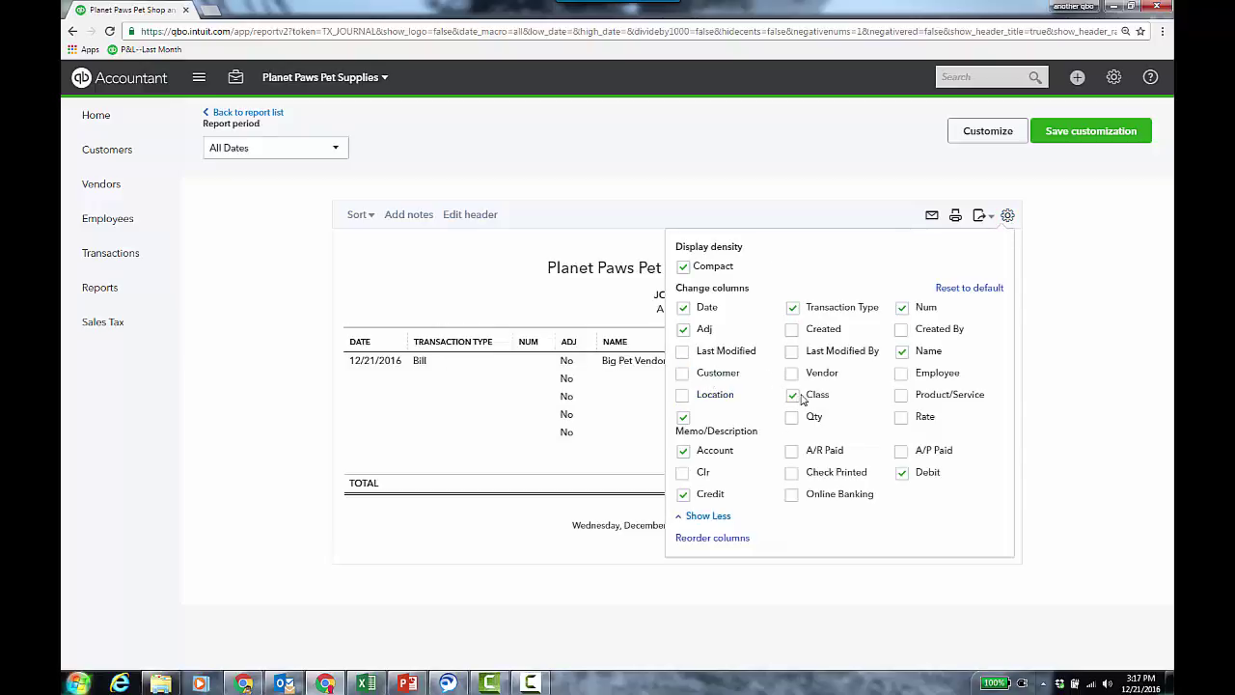
left_click(1078, 353)
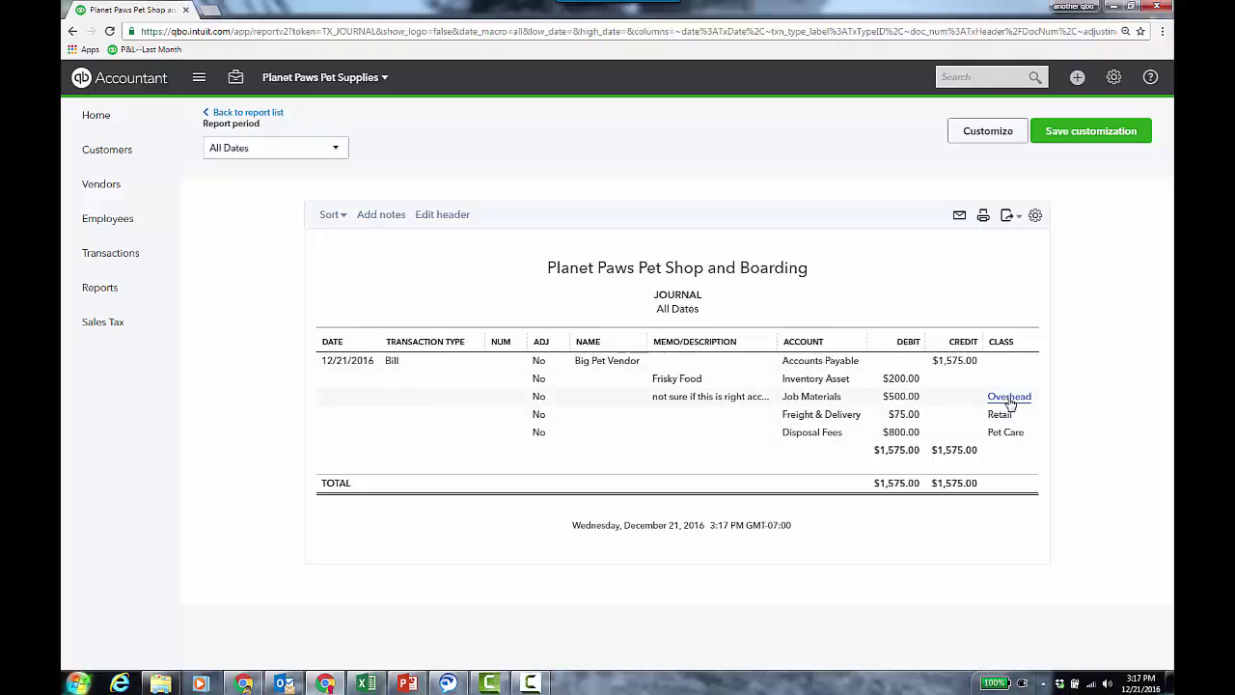
left_click(1035, 215)
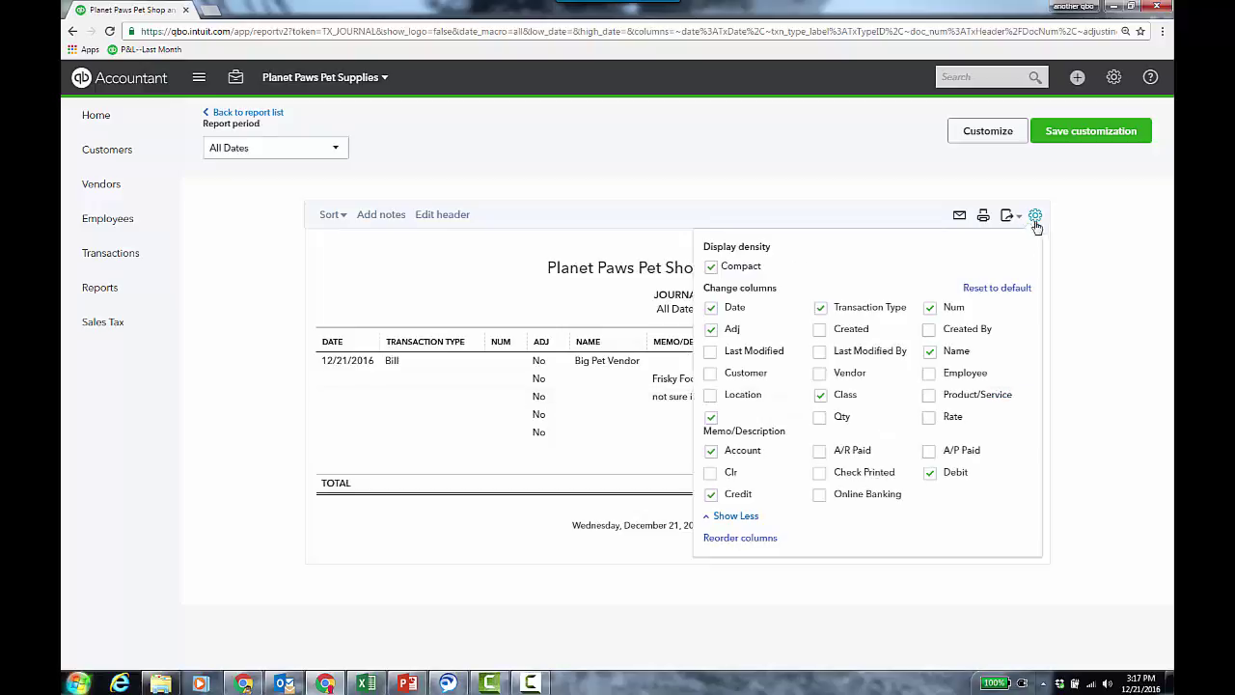
left_click(711, 394)
left_click(1091, 336)
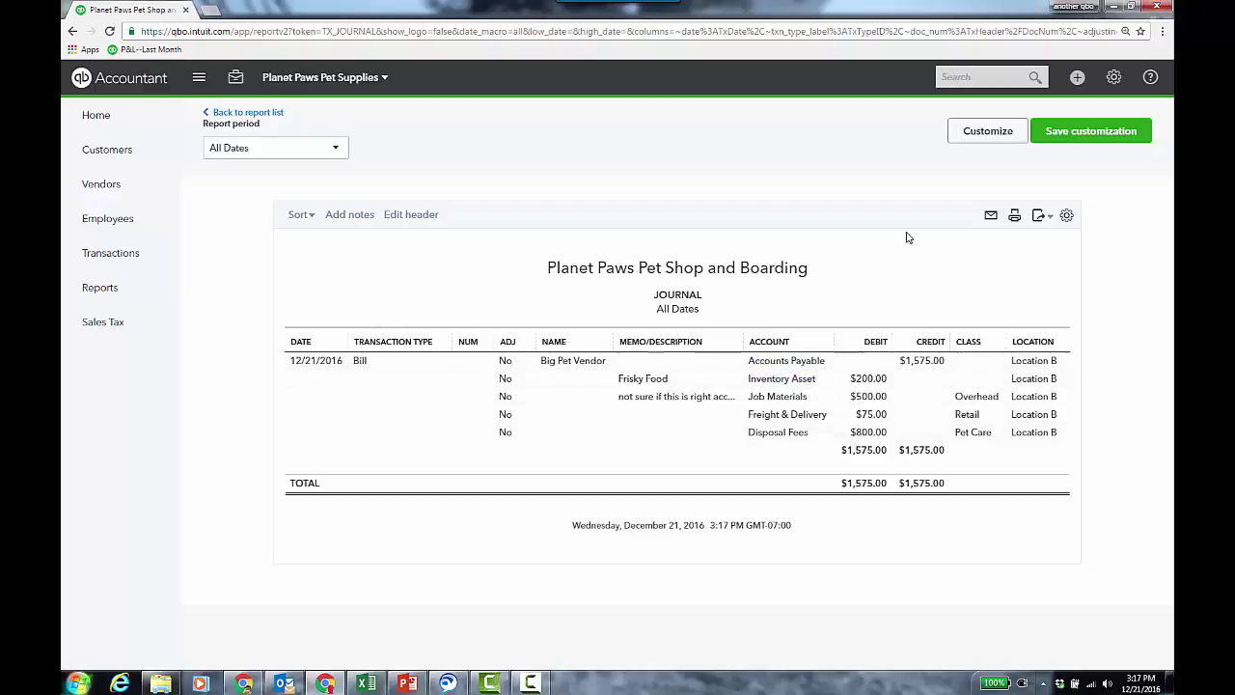
Start a journal entry and open Journal Entry No.12 from the recent journal entries
left_click(1078, 77)
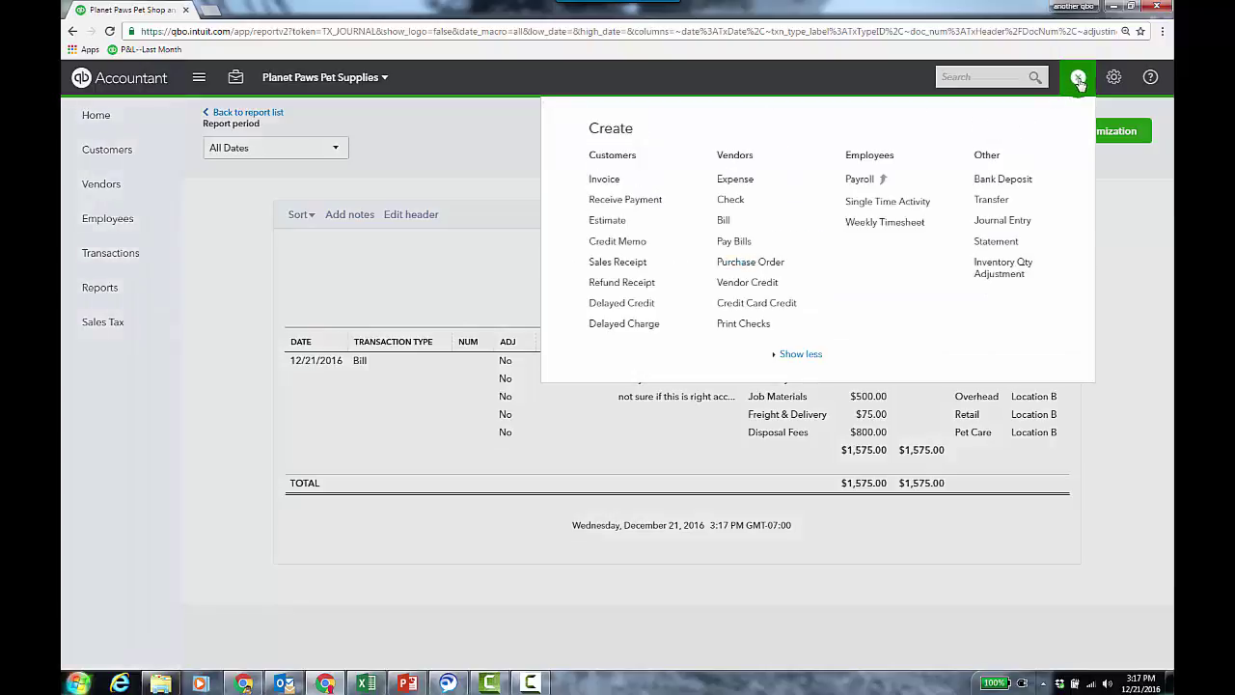
left_click(1015, 222)
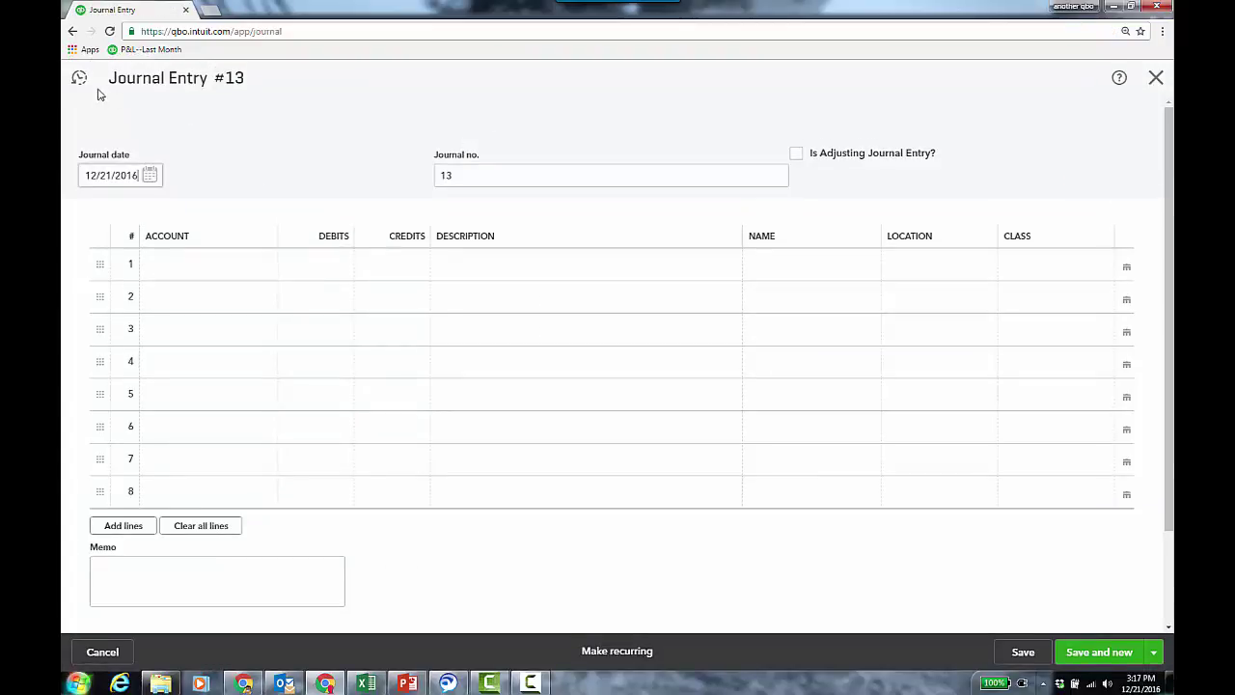
left_click(81, 79)
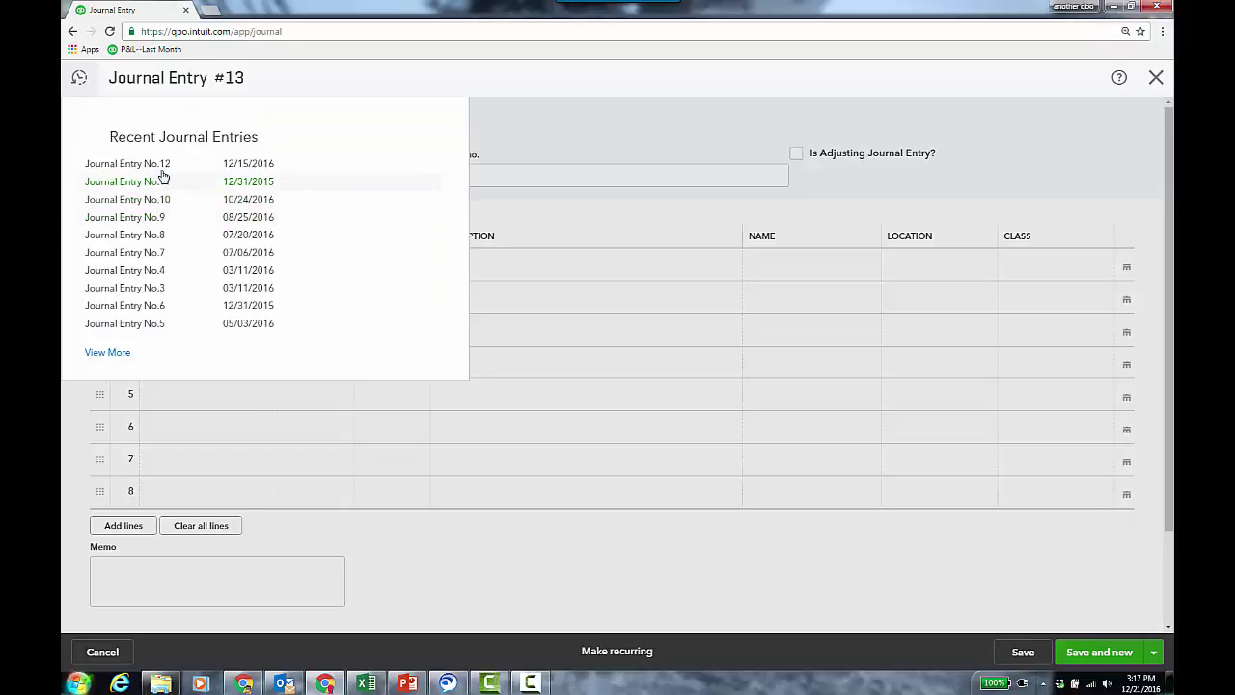
left_click(158, 165)
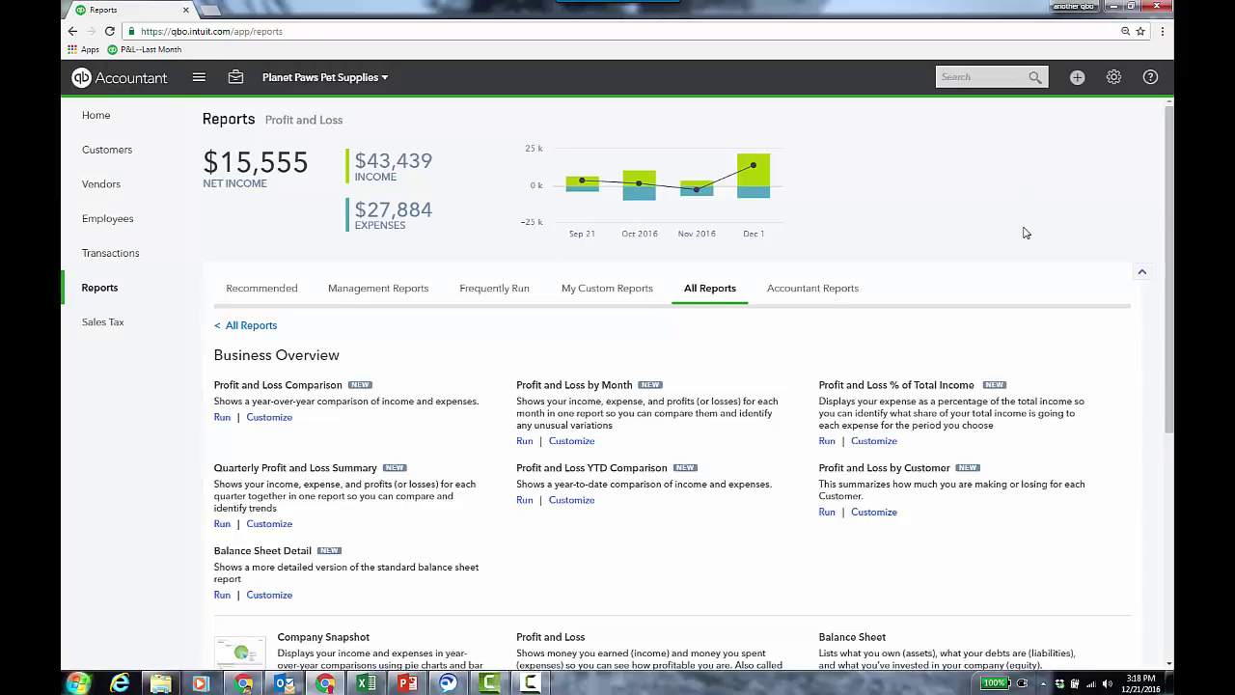
Open the standard Balance Sheet report from the Business Overview reports
scroll(1025, 230, "down", 3)
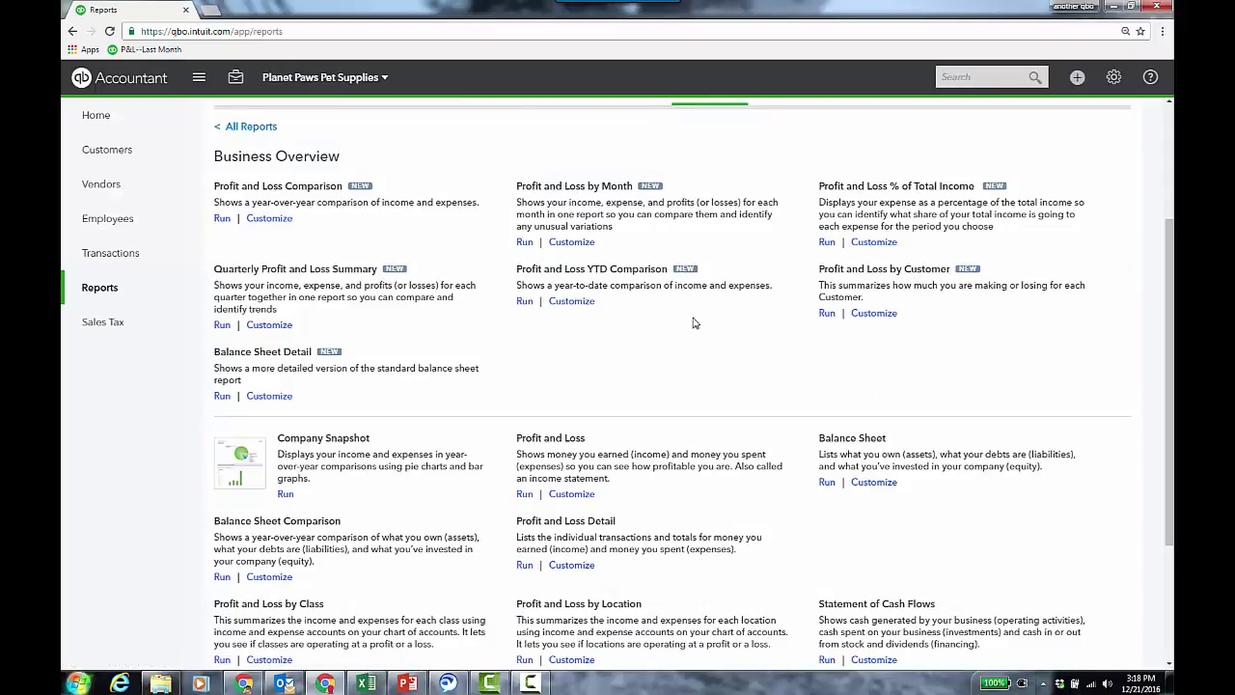
scroll(713, 376, "down", 1)
scroll(713, 375, "down", 1)
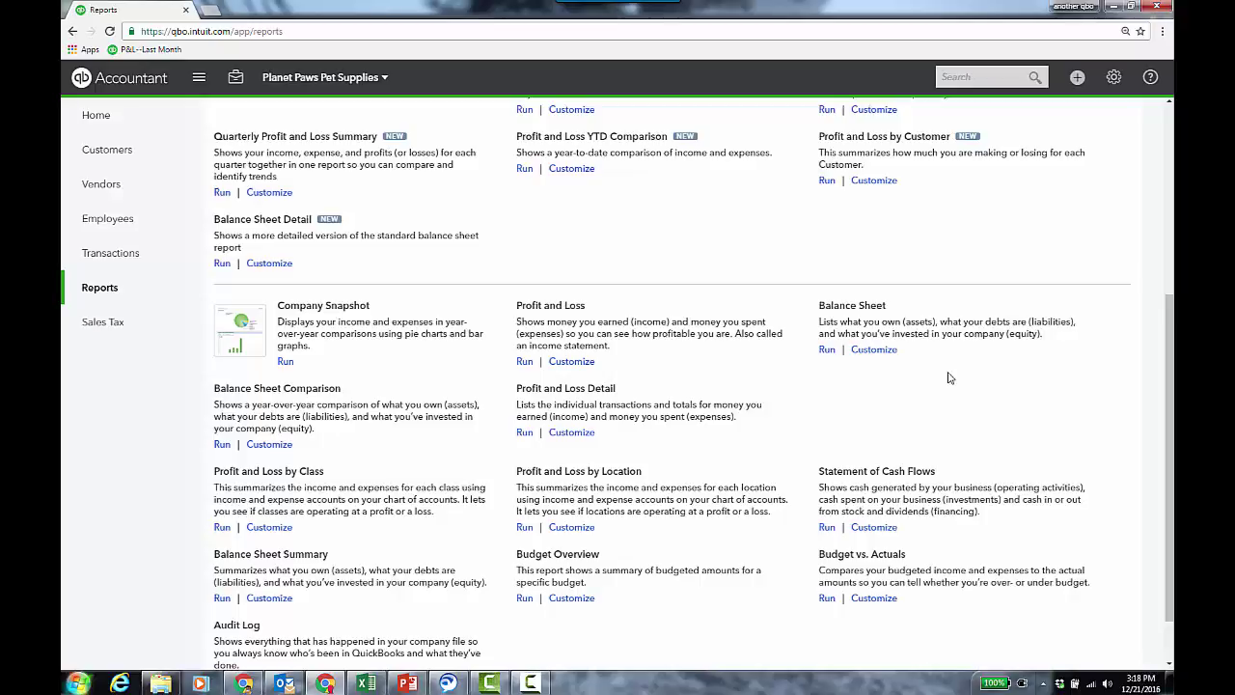
left_click(872, 307)
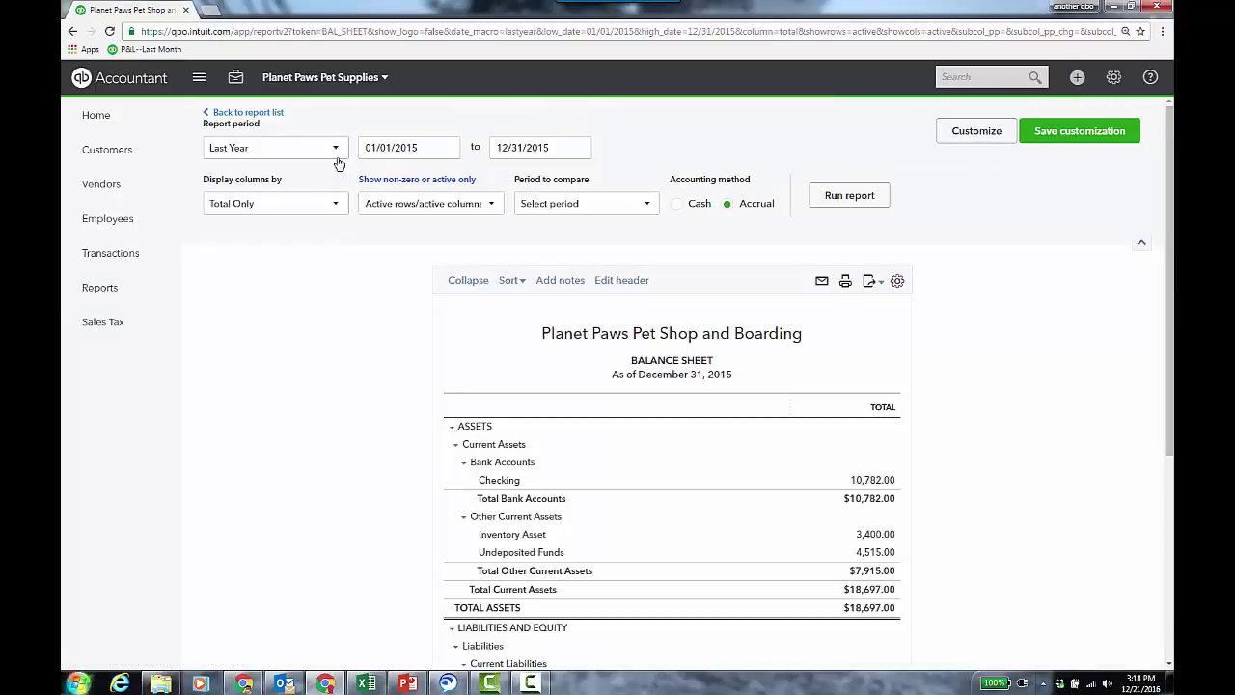
Run the balance sheet for the period Today with columns displayed by Classes
left_click(336, 151)
scroll(271, 183, "up", 5)
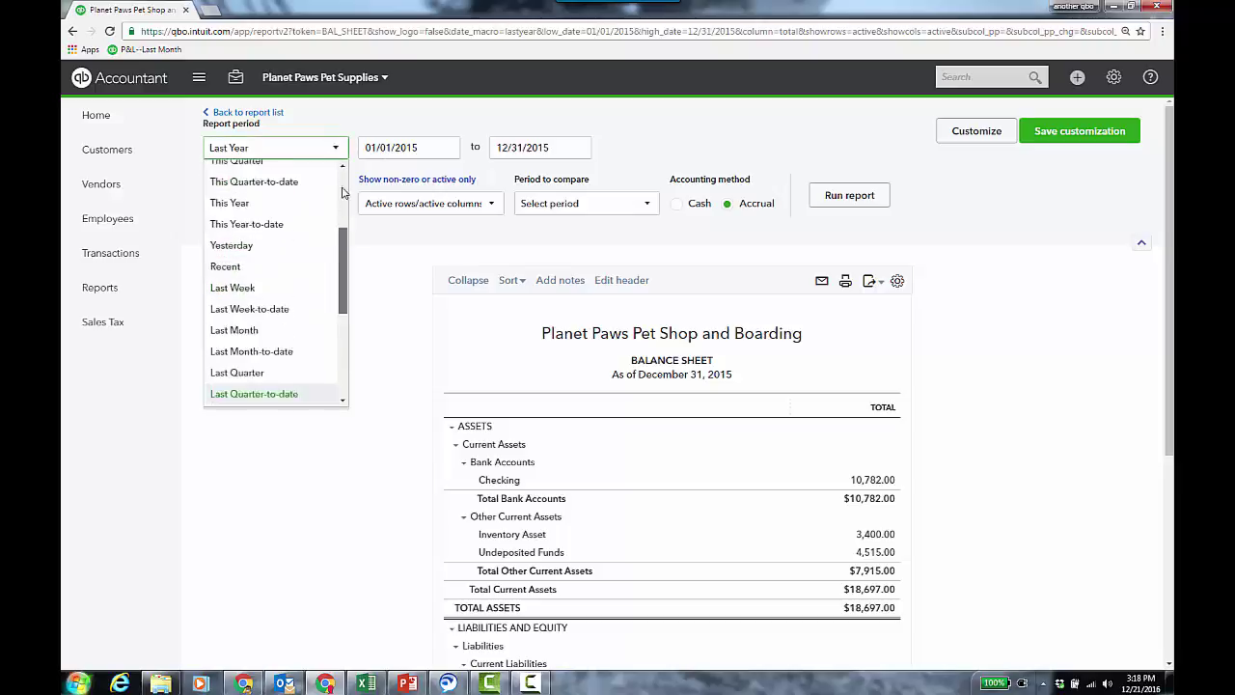
left_click(223, 218)
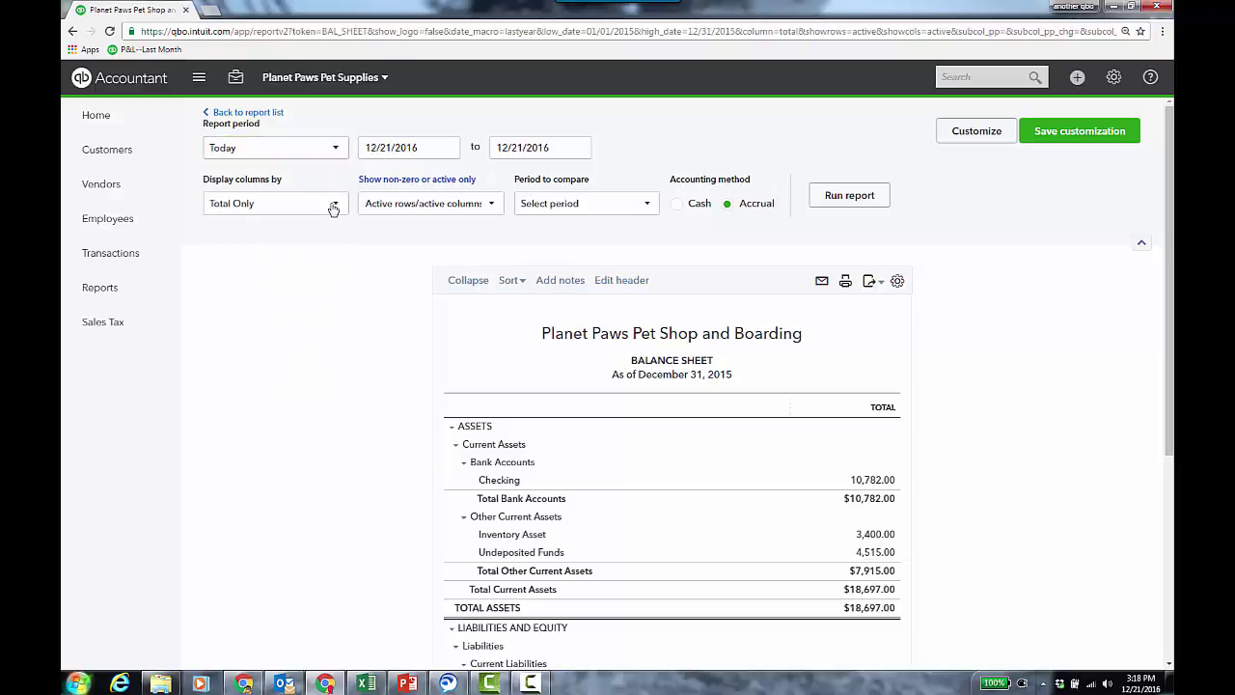
left_click(333, 206)
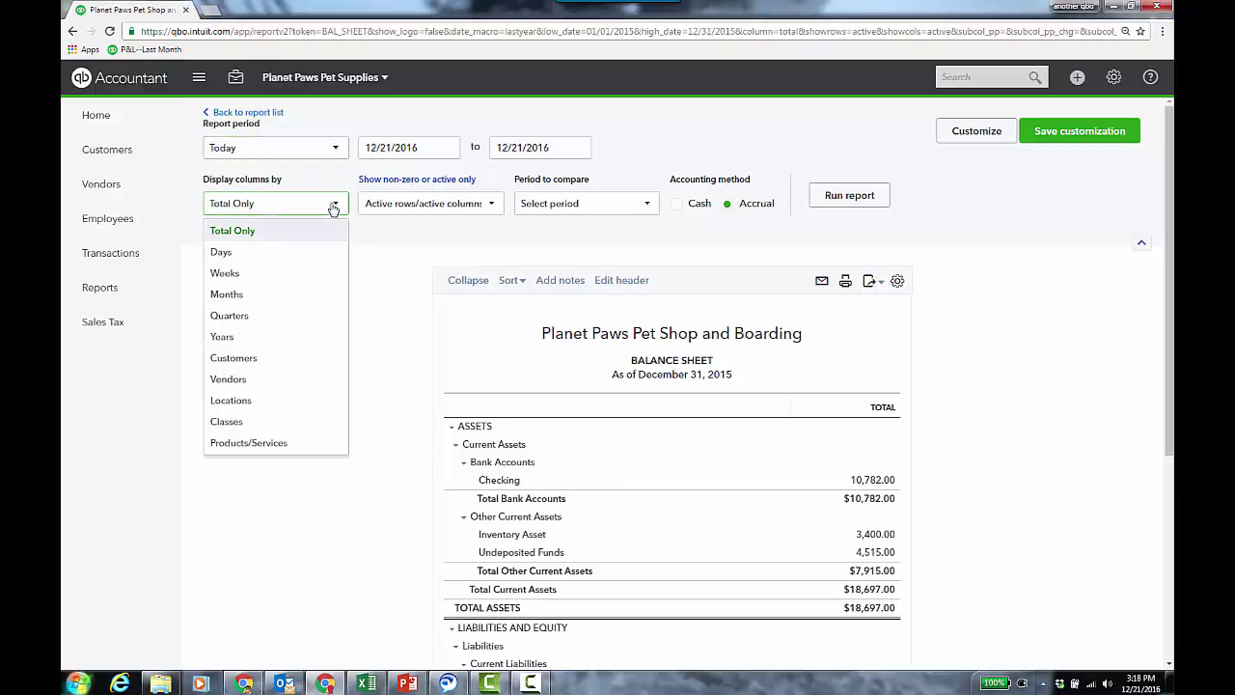
left_click(236, 426)
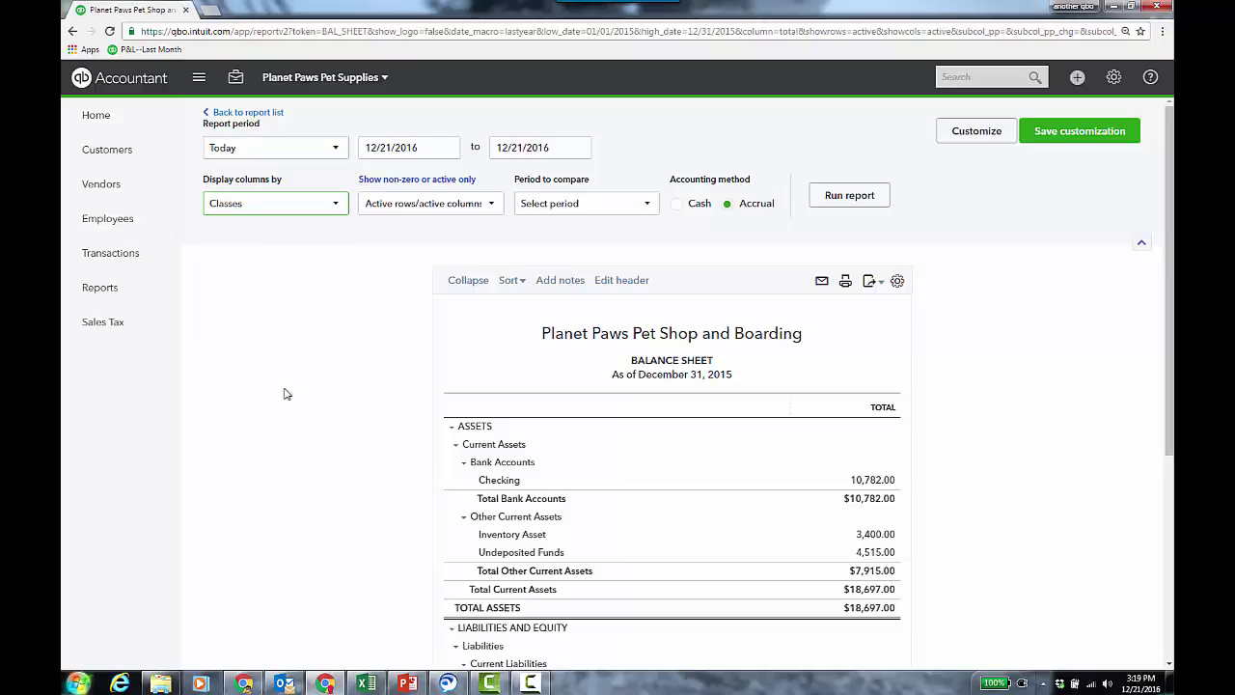
left_click(855, 198)
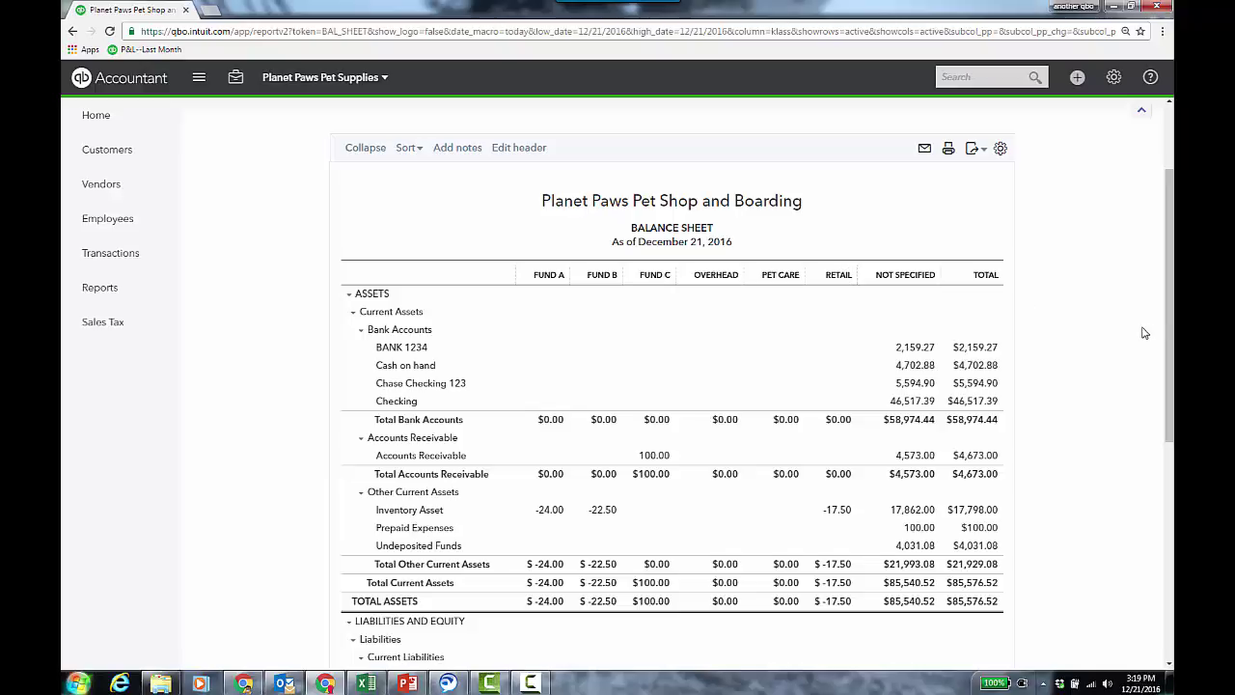
Customize the balance sheet report and enable its Class filter
scroll(1144, 333, "up", 2)
left_click(979, 133)
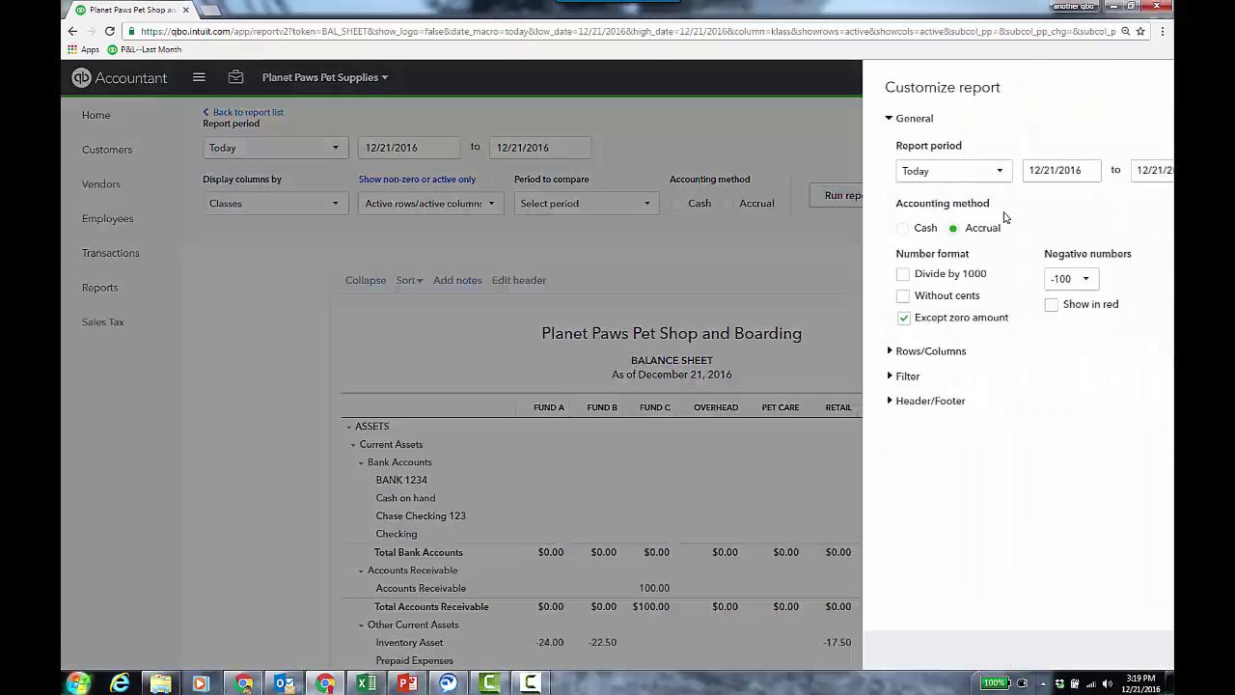
left_click(788, 120)
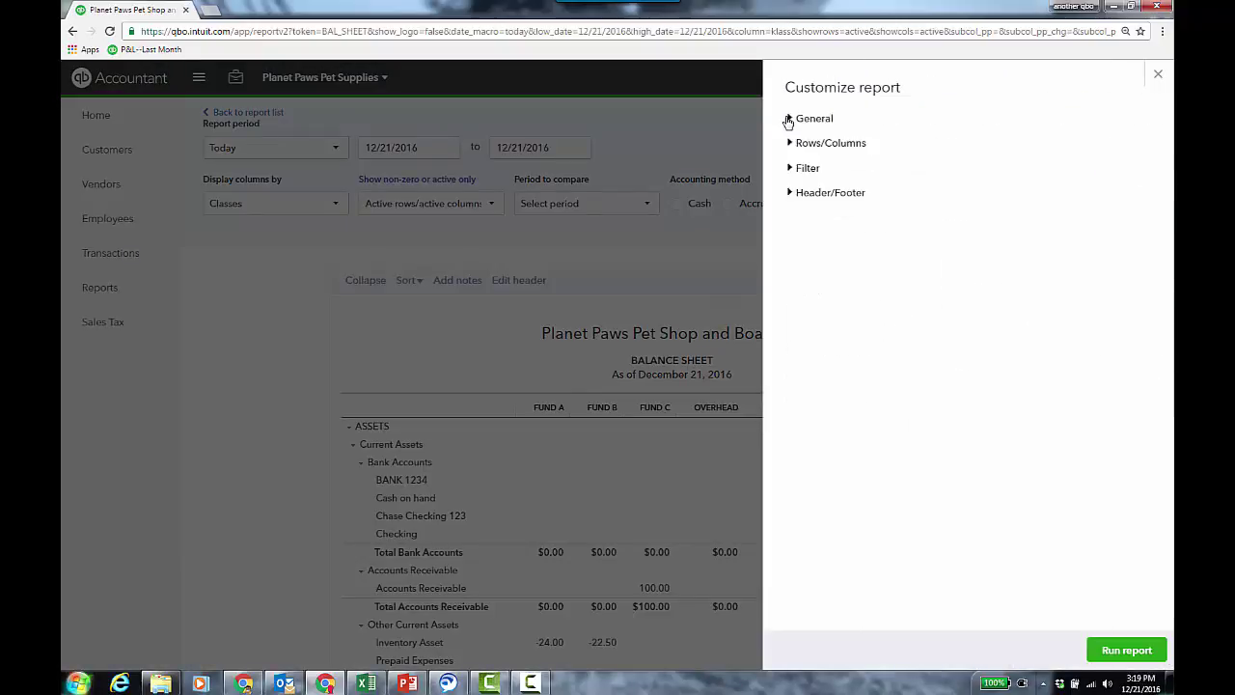
left_click(798, 171)
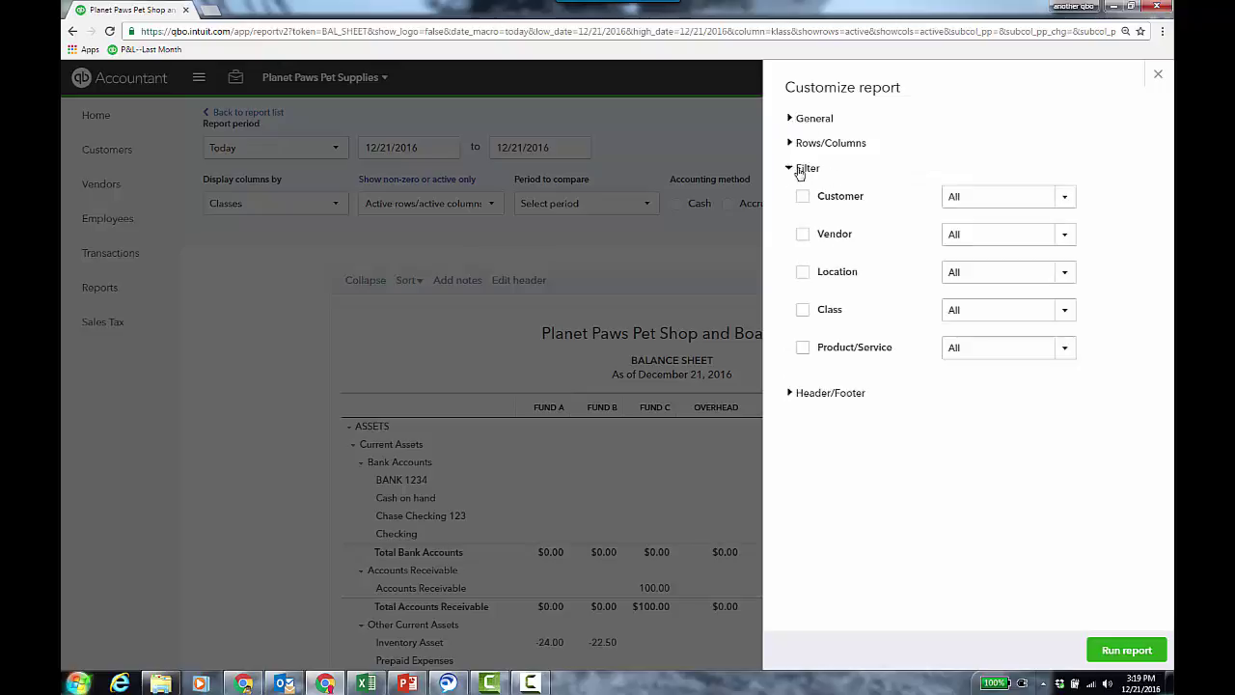
left_click(804, 310)
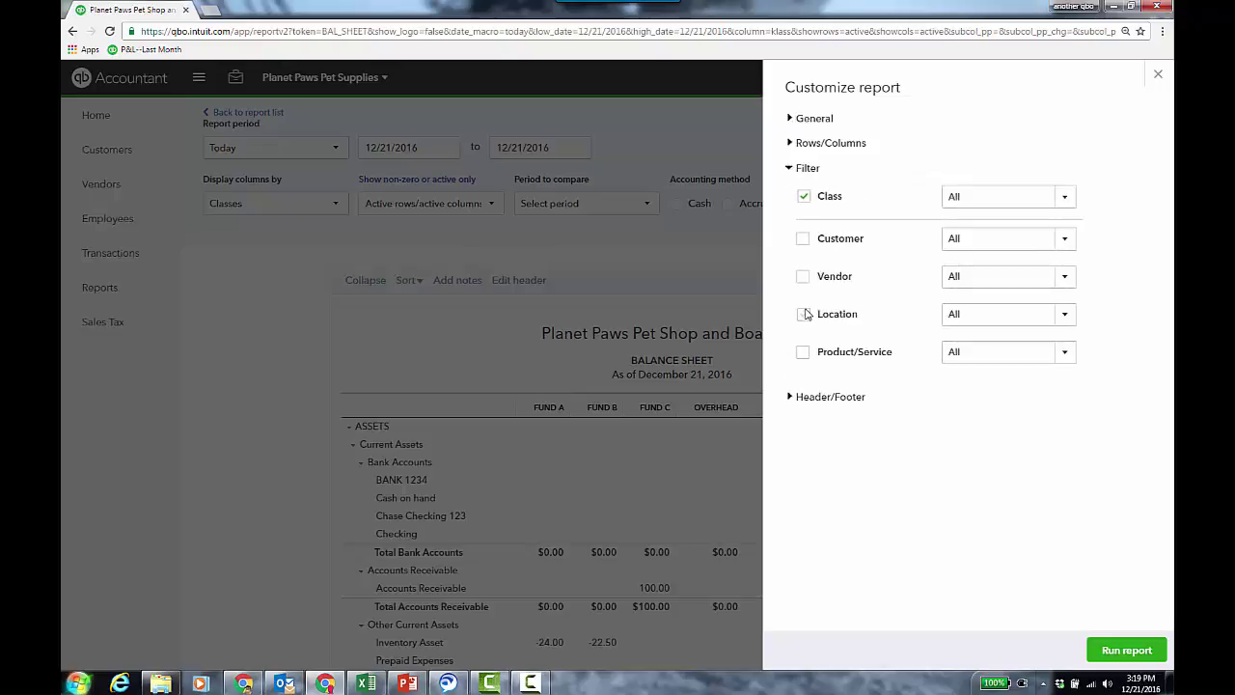
Limit the Class filter to Overhead, Pet Care and Retail and run the balance sheet
left_click(1064, 197)
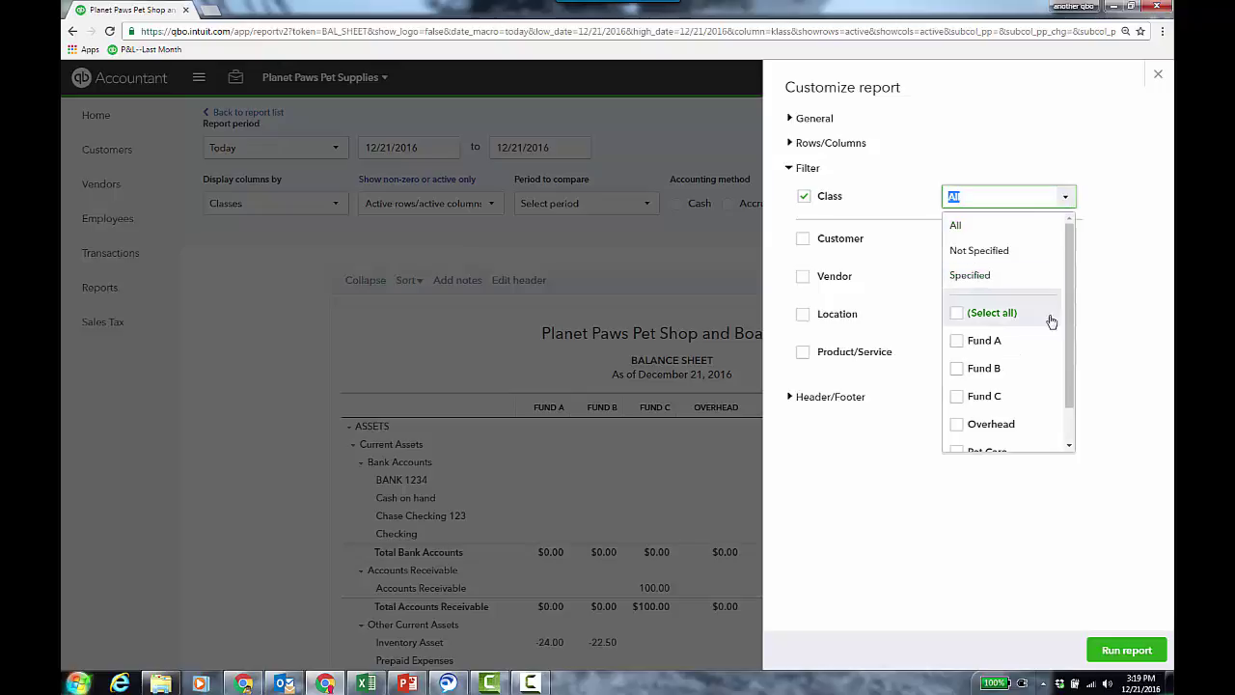
left_click_drag(1071, 322, 1073, 374)
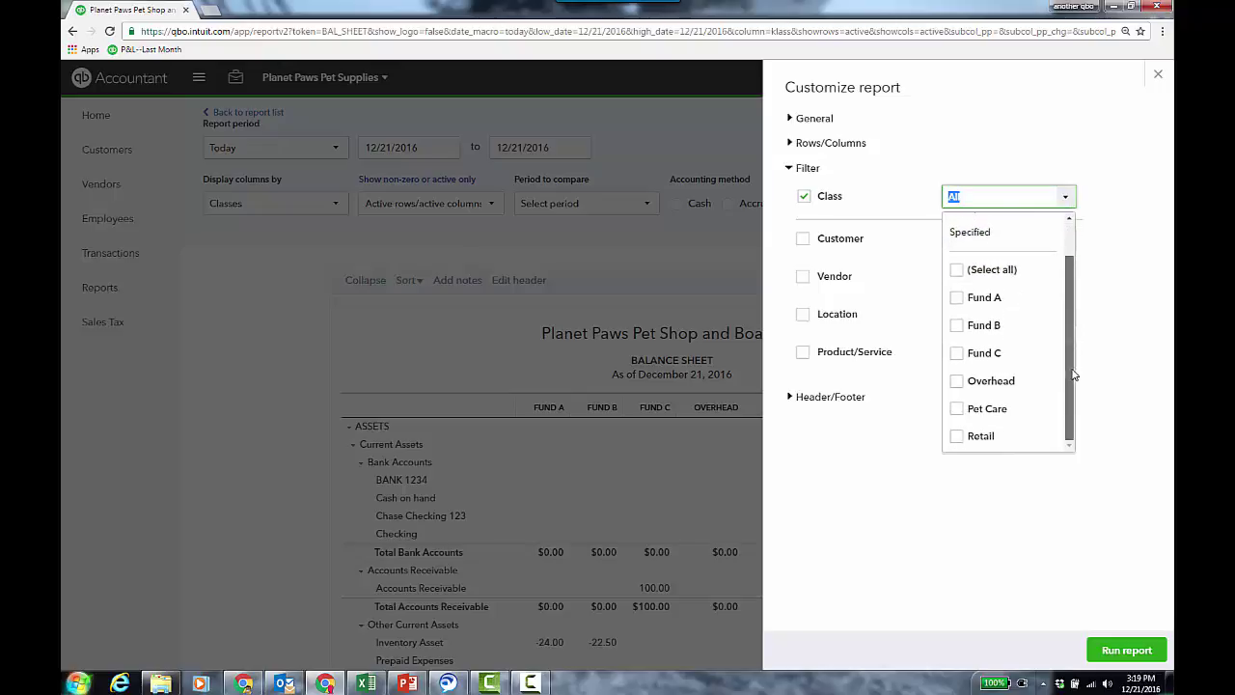
left_click(965, 382)
left_click(960, 409)
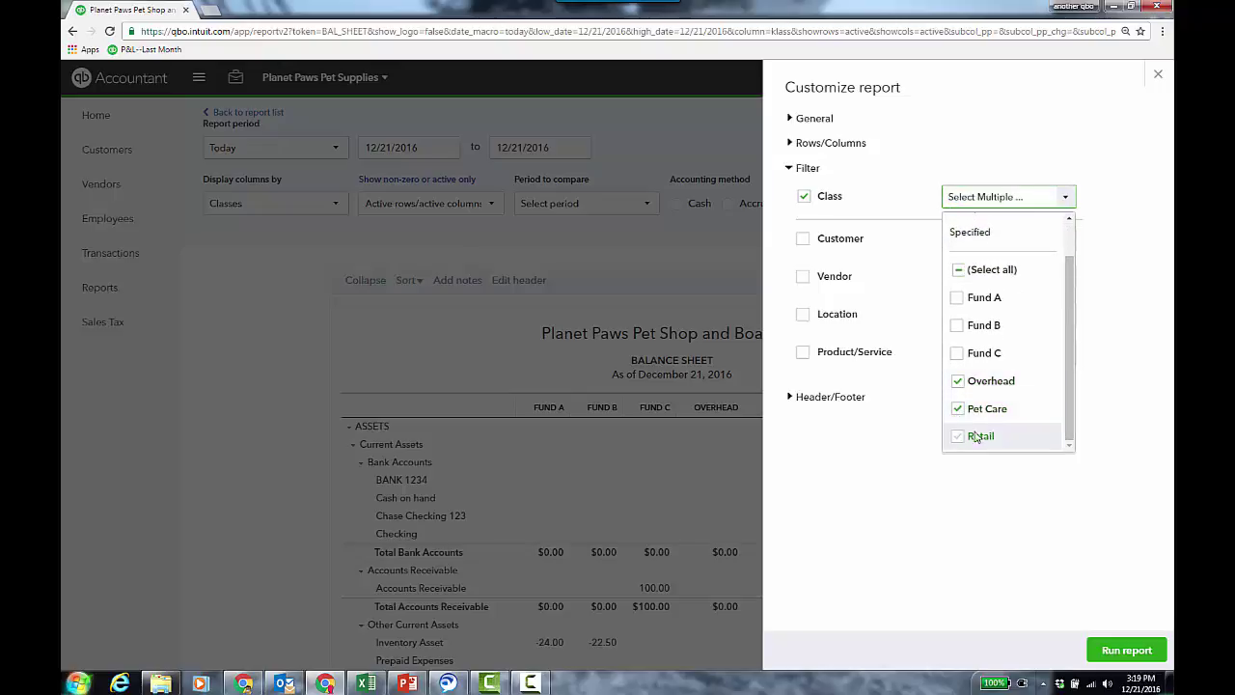
left_click(977, 436)
left_click(1128, 320)
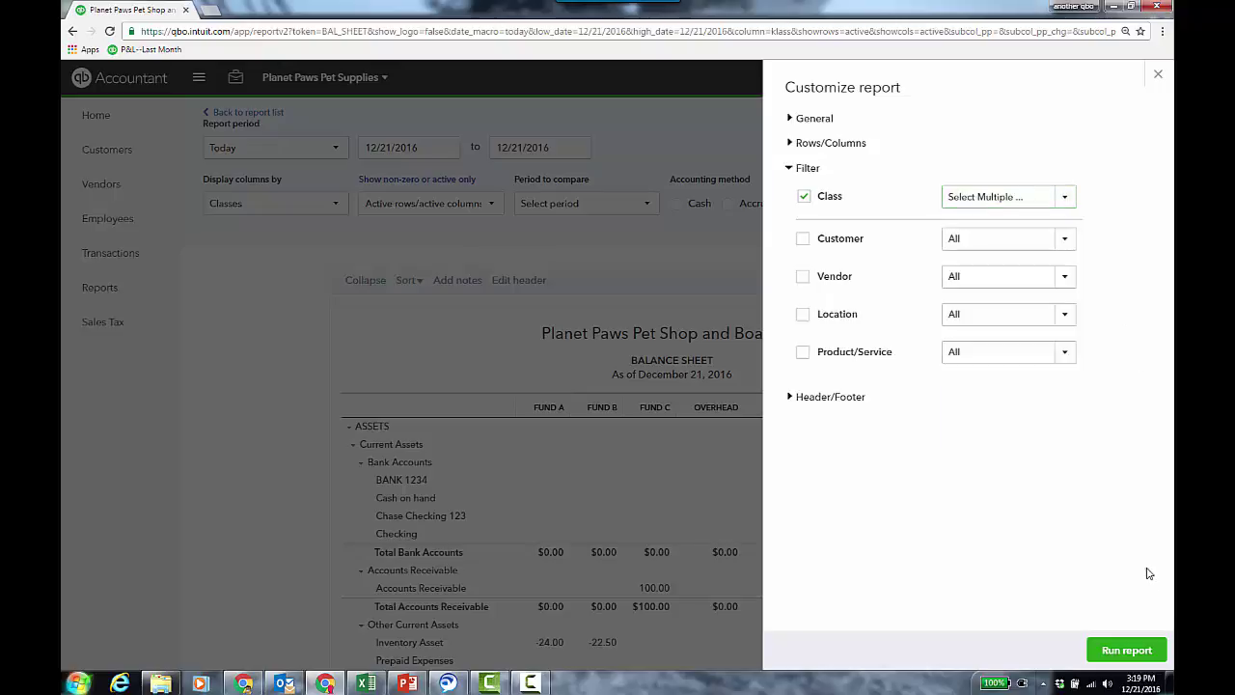
left_click(1127, 650)
scroll(1106, 312, "down", 3)
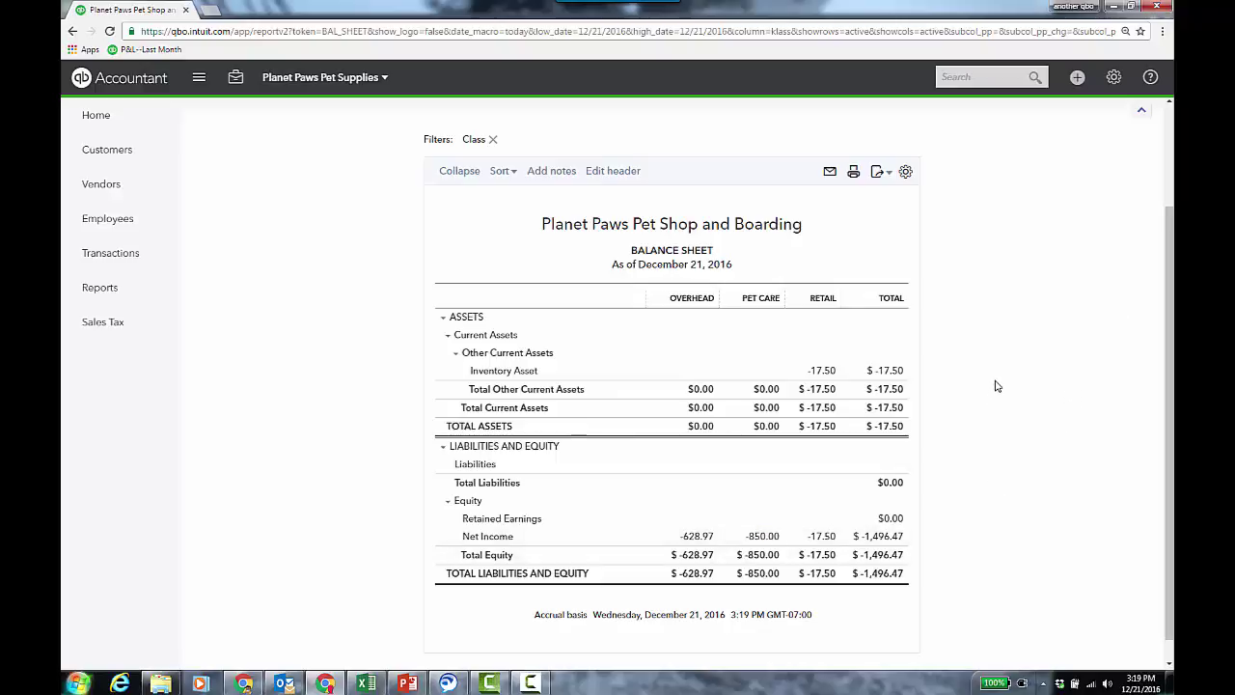
Duplicate the report's browser tab and view the Profit and Loss by Class report for Today in it
right_click(140, 10)
left_click(188, 61)
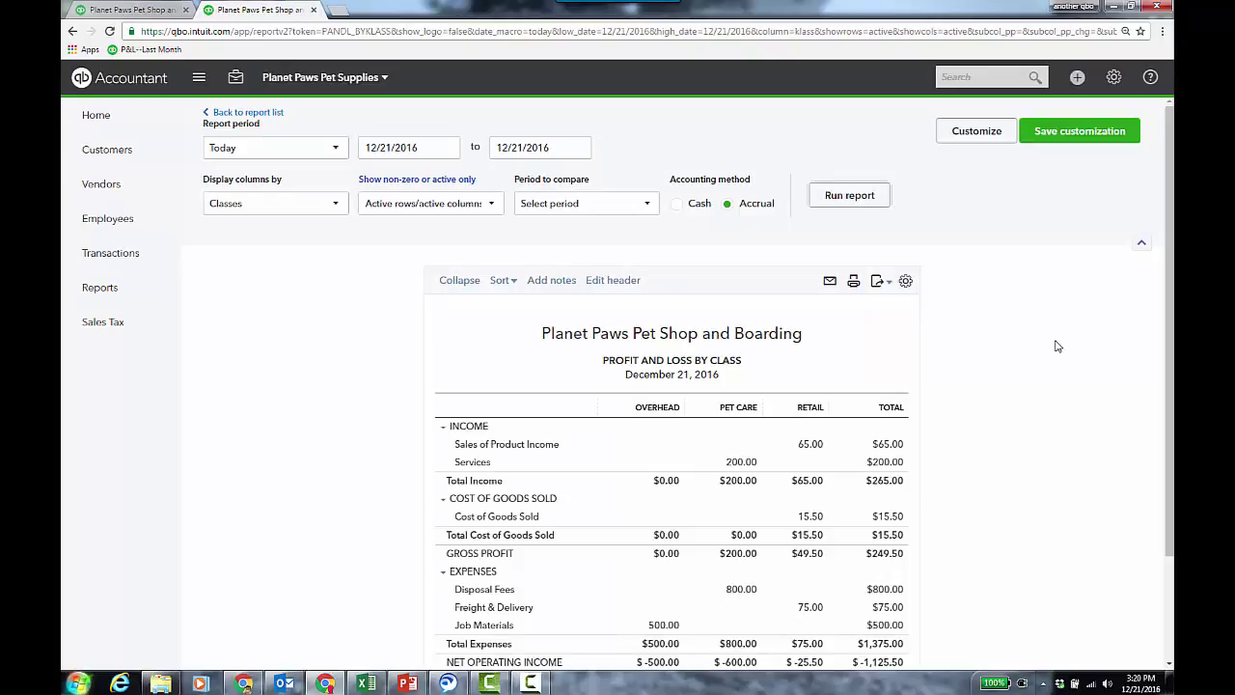
scroll(1056, 347, "down", 1)
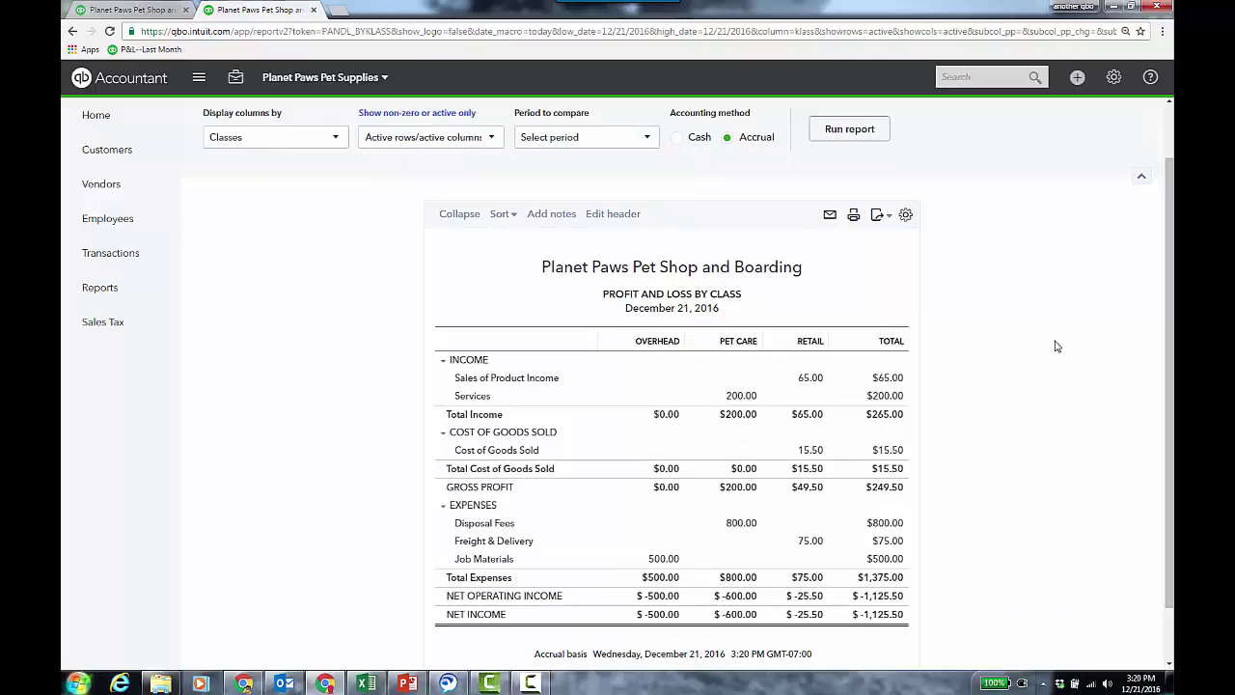
scroll(1055, 345, "up", 1)
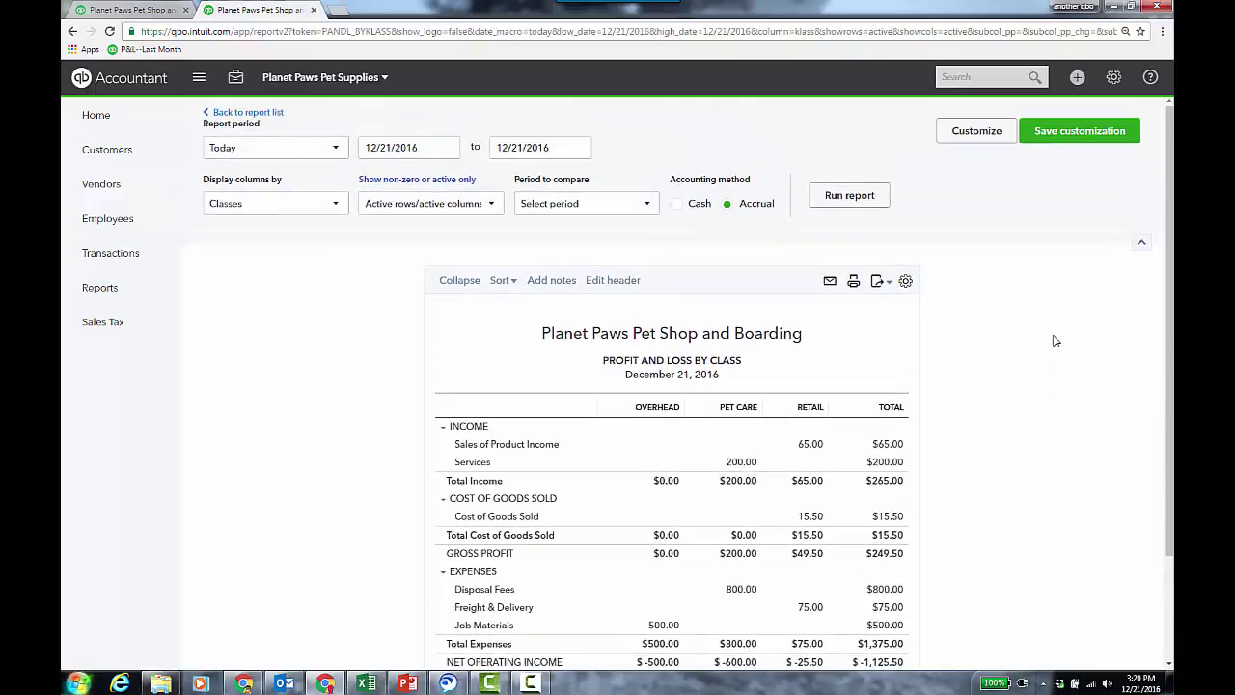
Open the Profit and Loss by Location report from the Business Overview reports
left_click(111, 289)
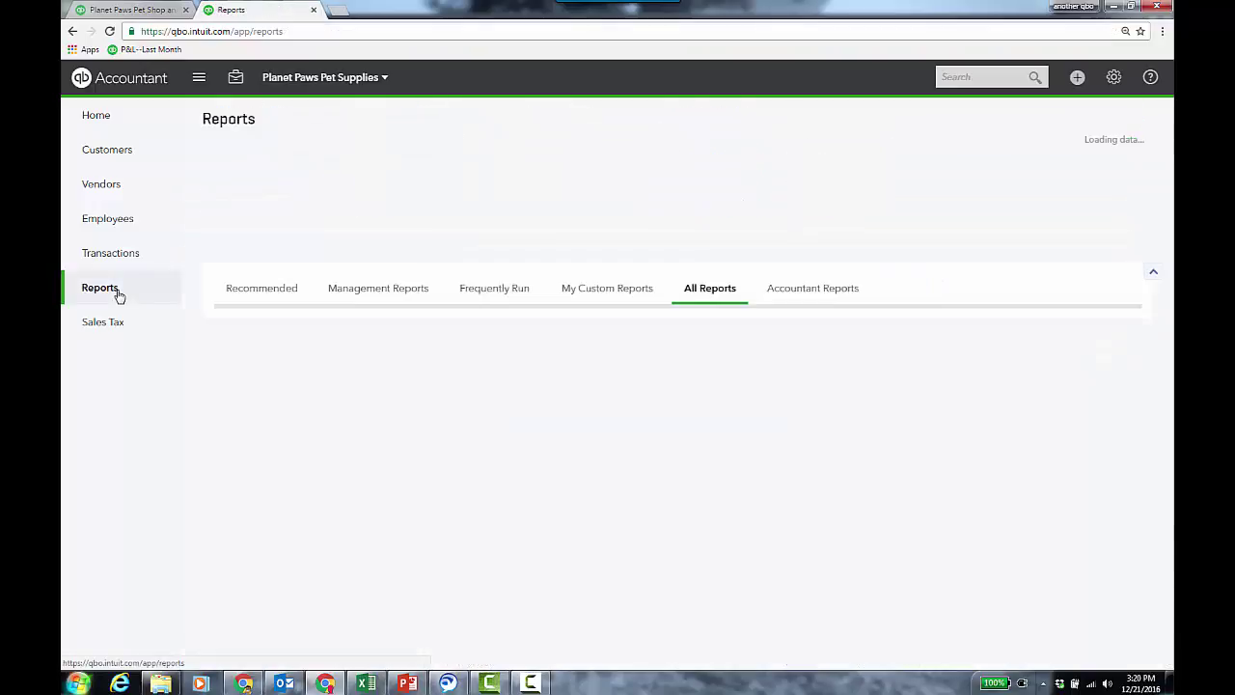
scroll(1004, 453, "down", 3)
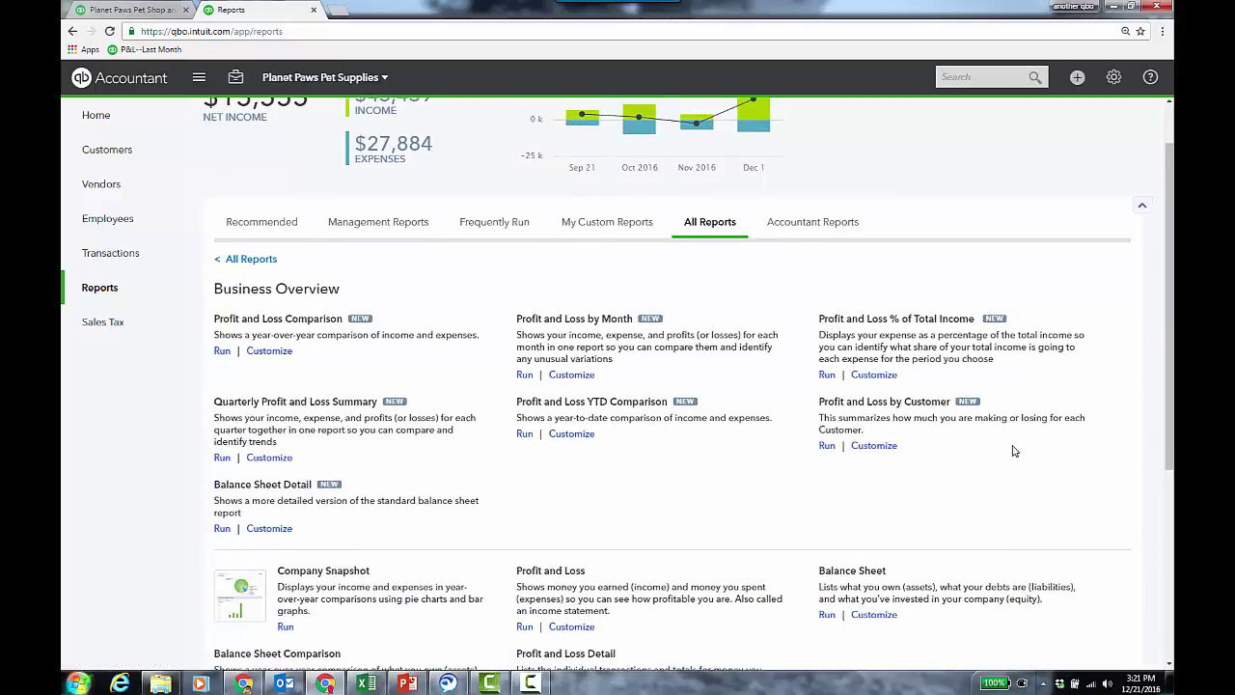
scroll(1015, 450, "down", 1)
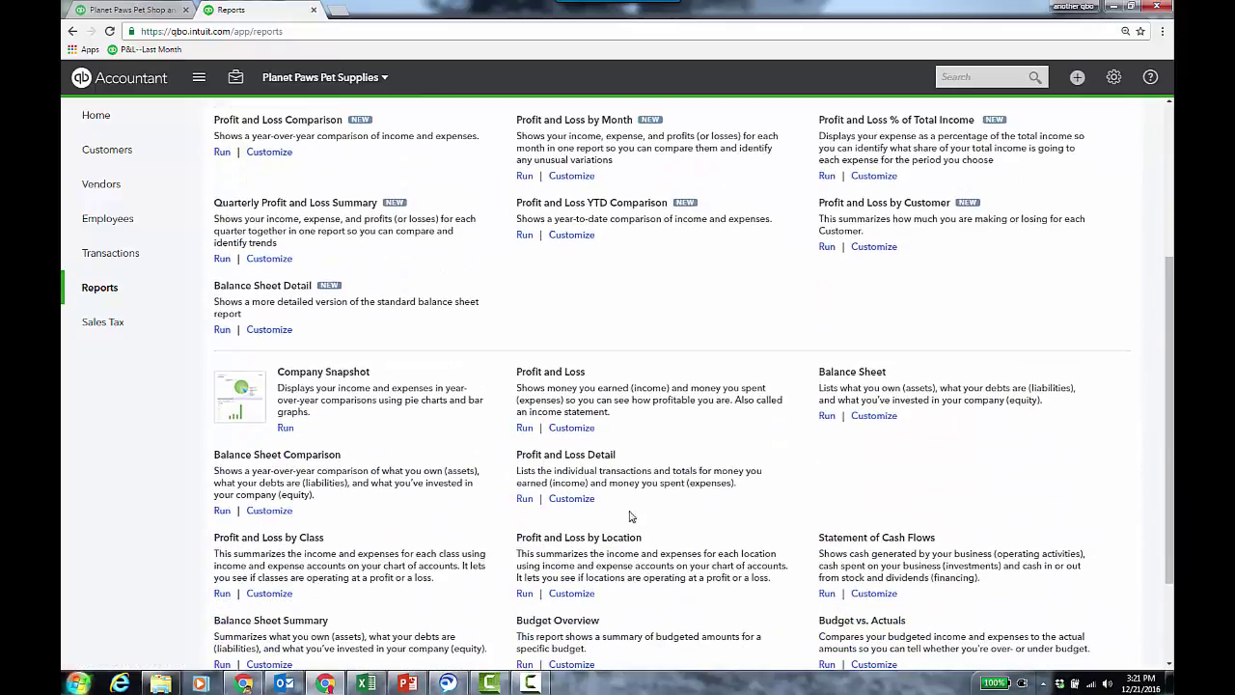
left_click(627, 539)
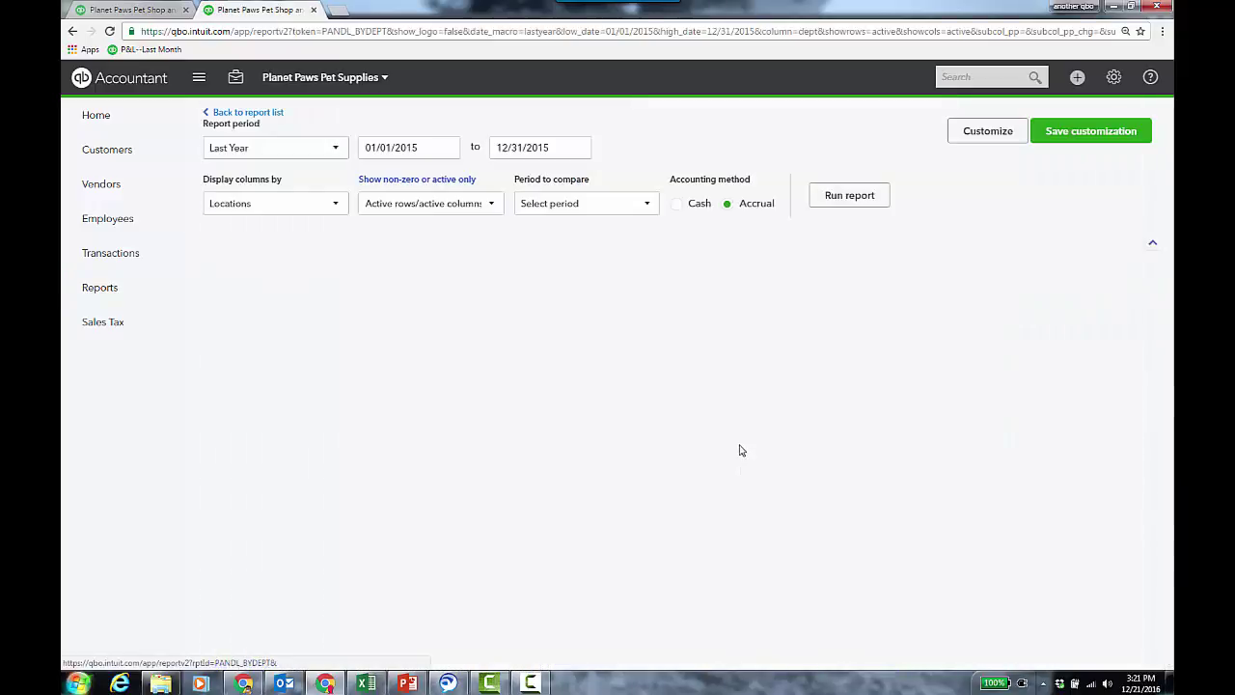
Set the Profit and Loss by Location report period to Today and run the report
left_click(337, 149)
scroll(340, 186, "up", 5)
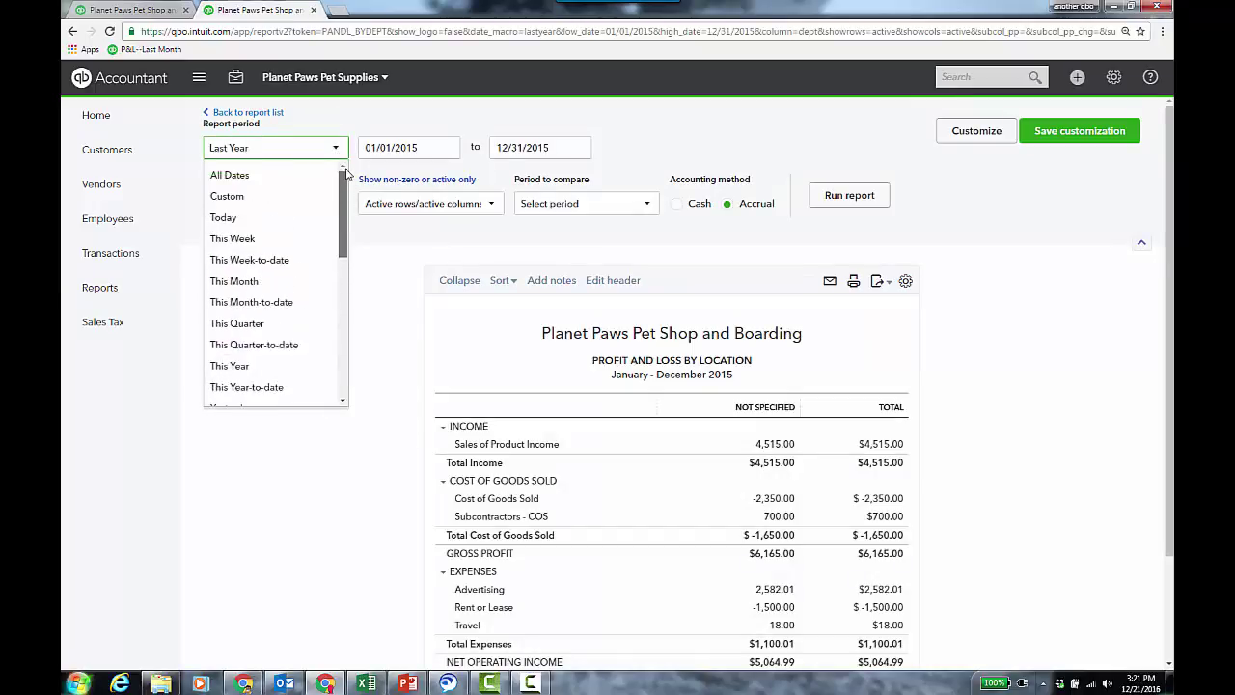
left_click(241, 218)
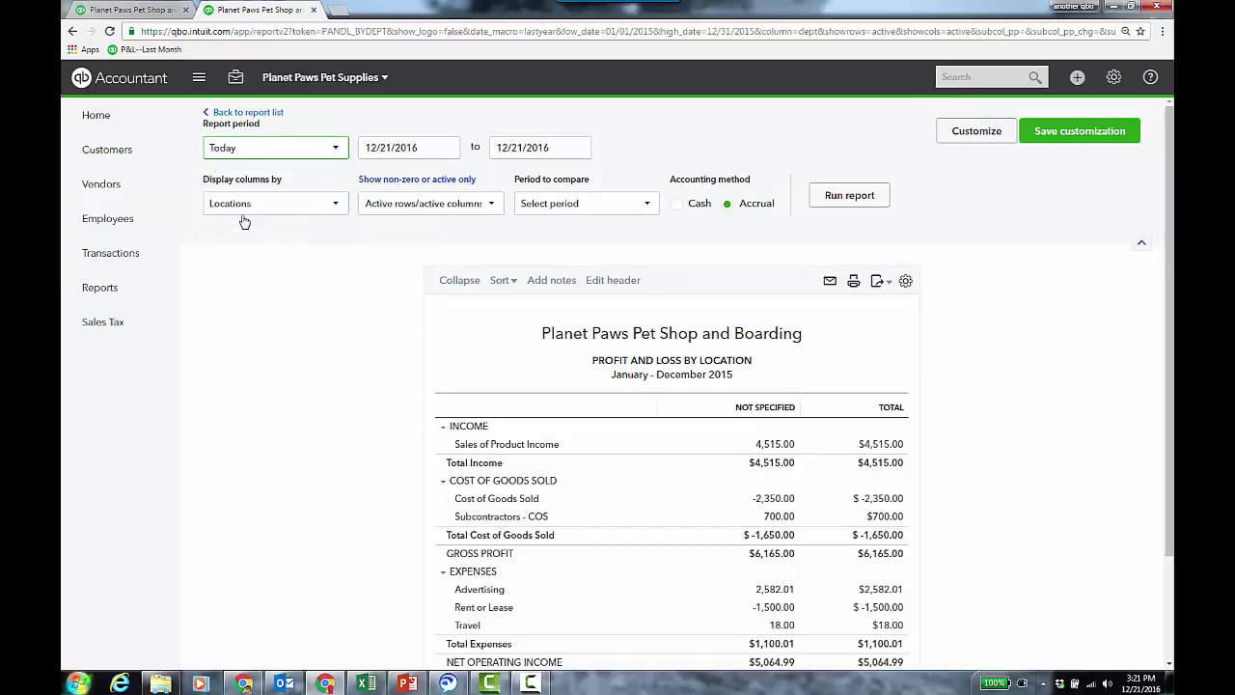
left_click(236, 79)
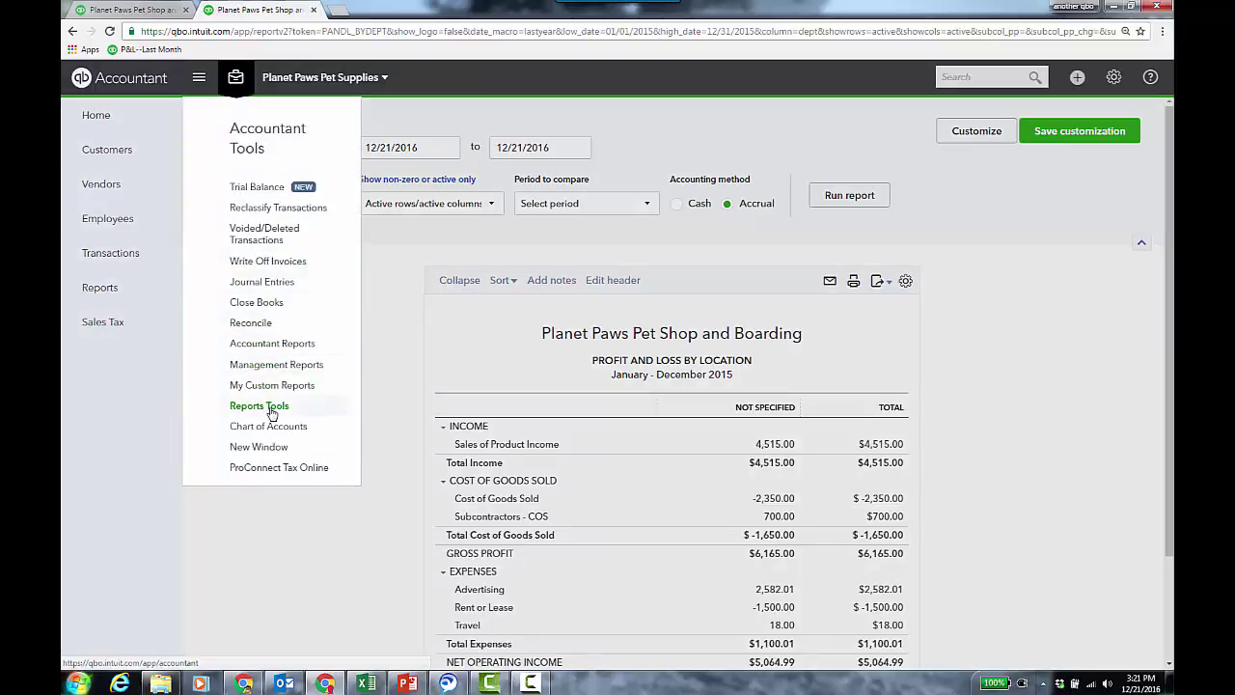
left_click(1024, 373)
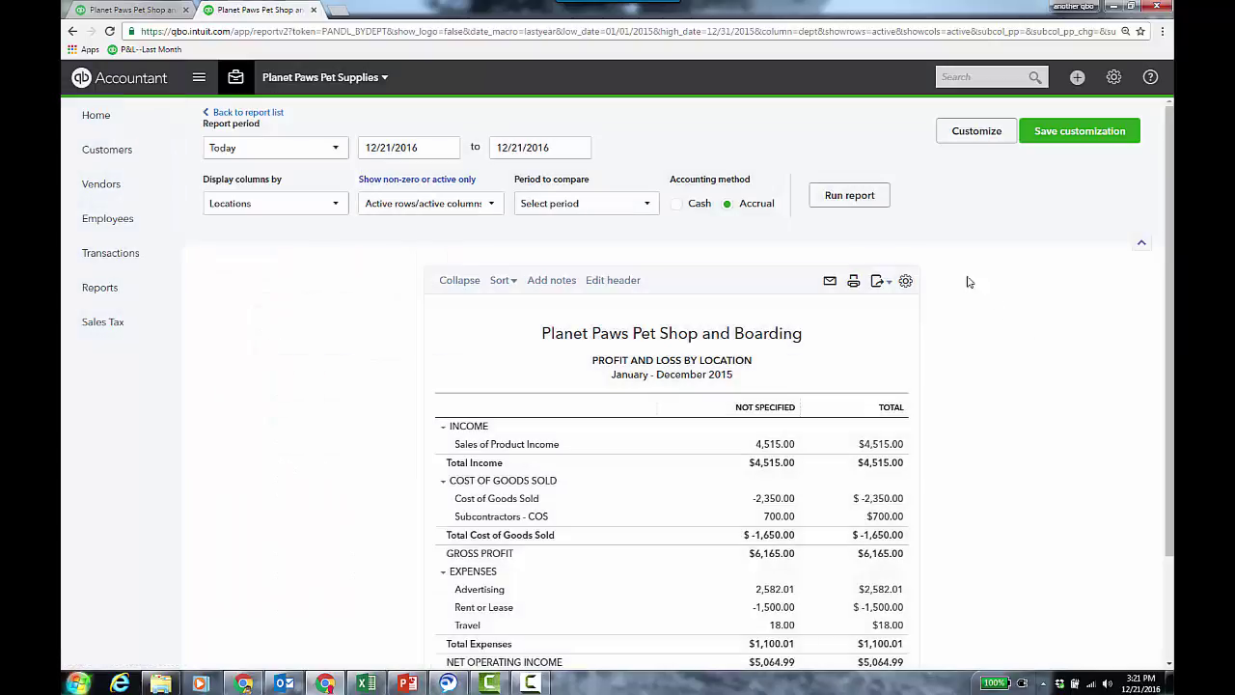
left_click(855, 199)
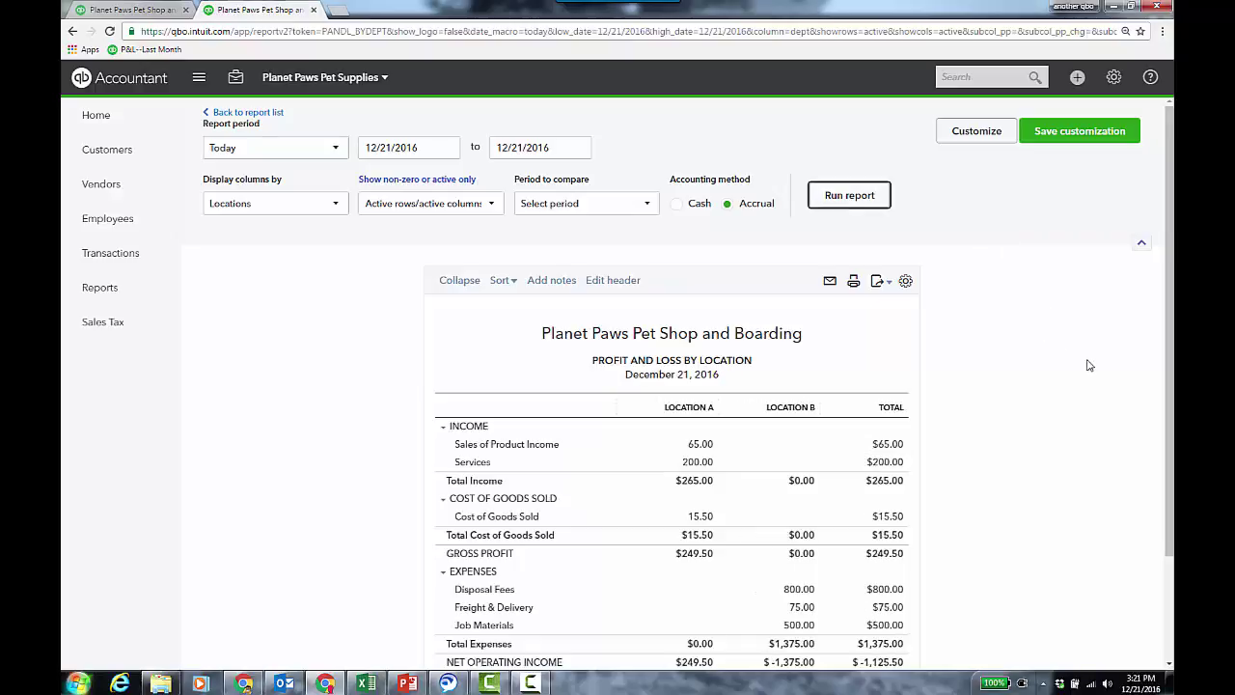
scroll(1090, 362, "down", 1)
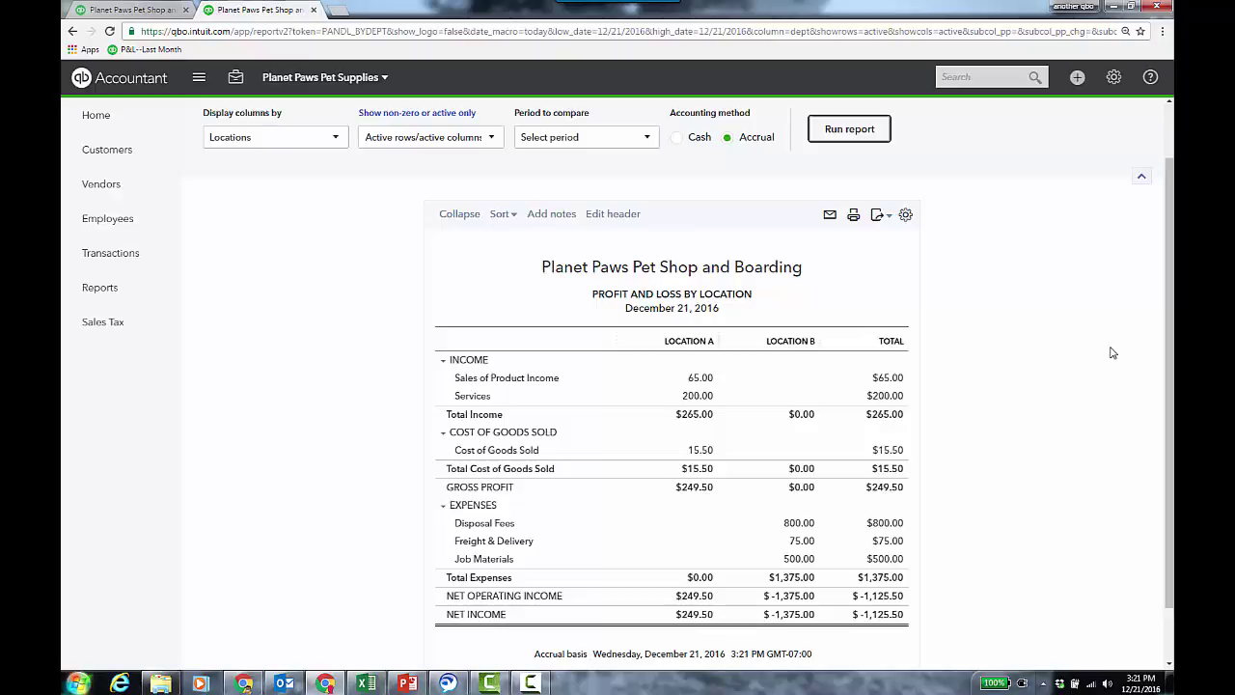
Return to the tab with the balance sheet and open the standard Balance Sheet from the Business Overview reports
left_click(159, 12)
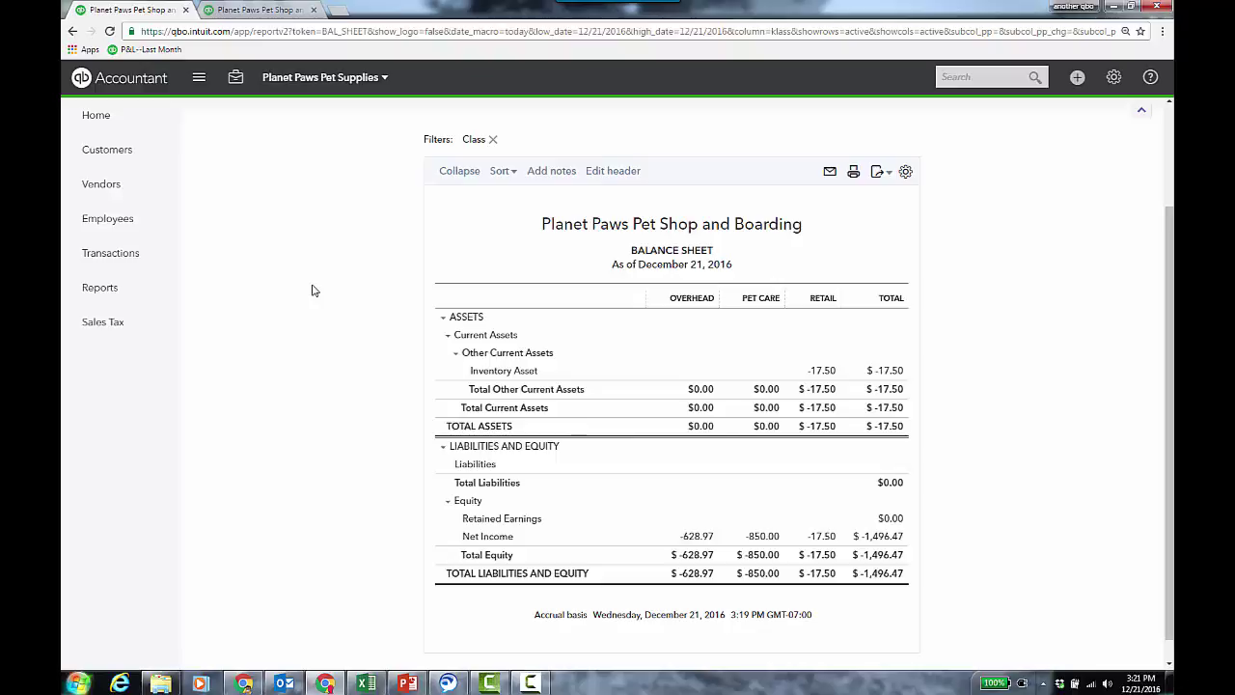
left_click(122, 292)
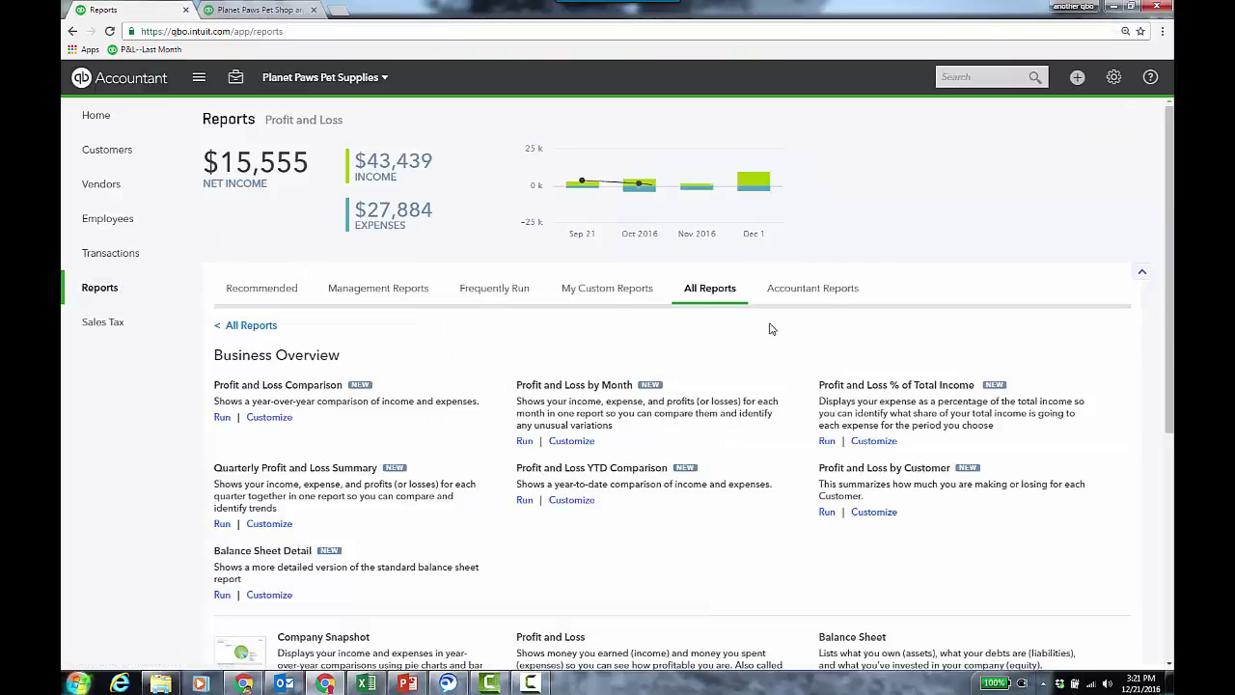
scroll(1066, 369, "down", 2)
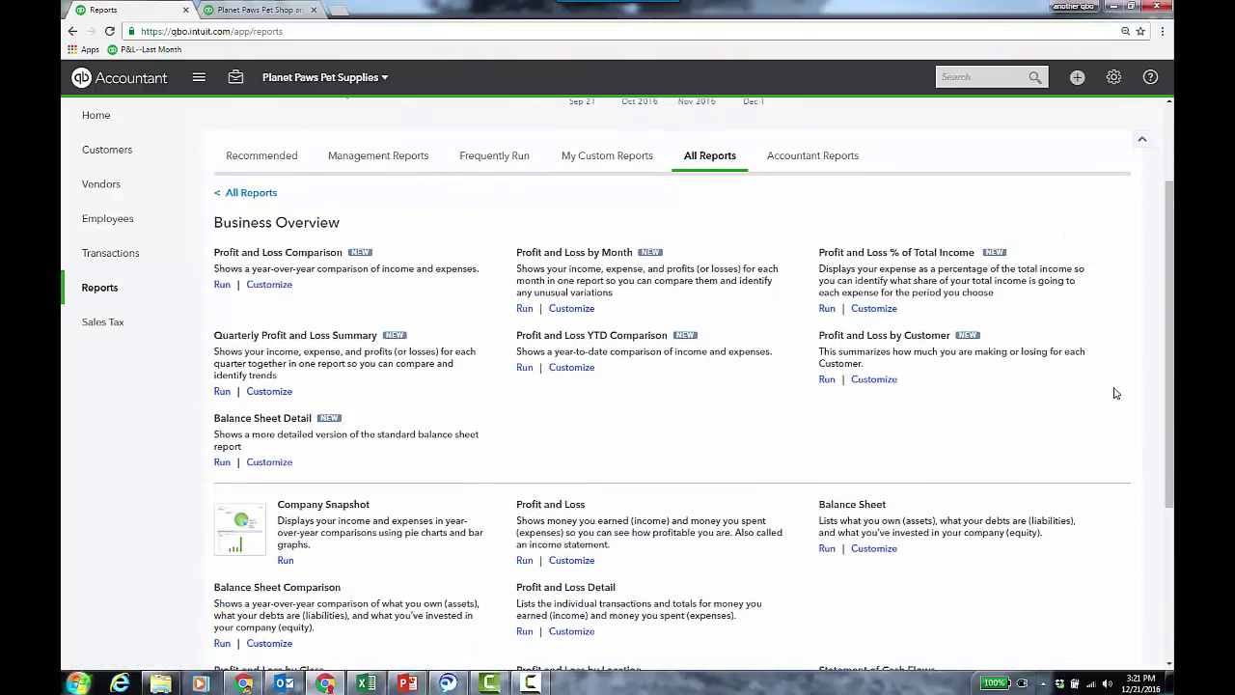
scroll(1116, 405, "down", 1)
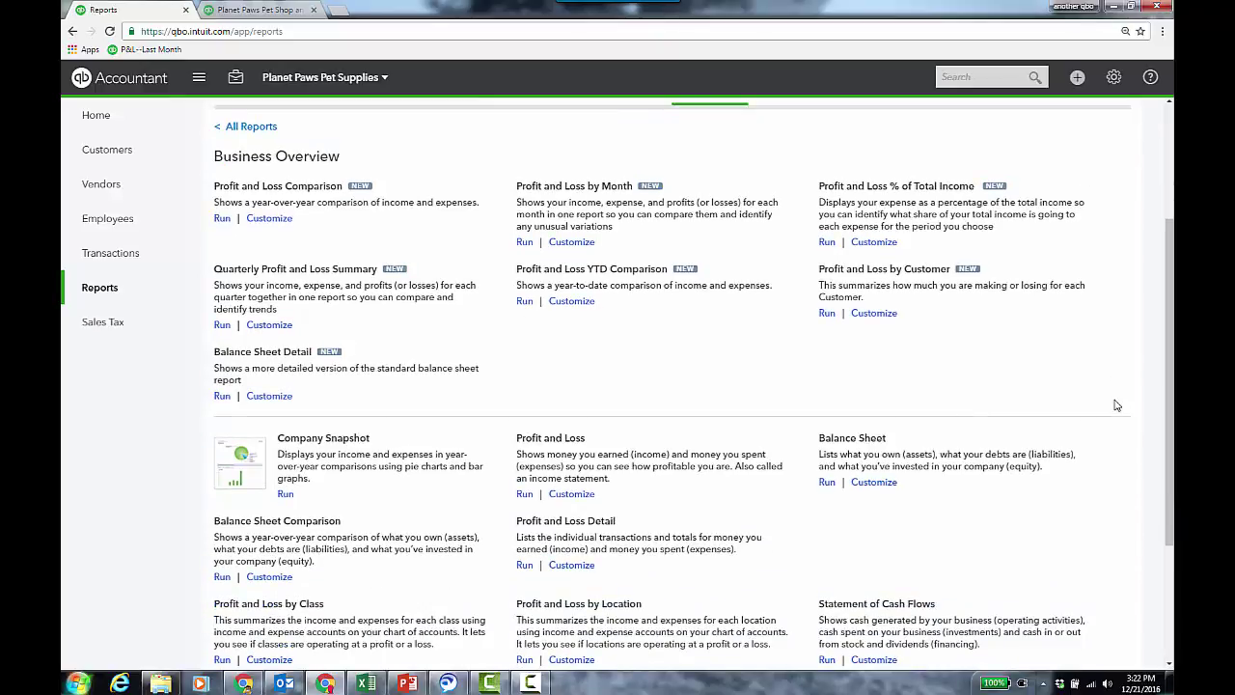
scroll(1117, 405, "down", 1)
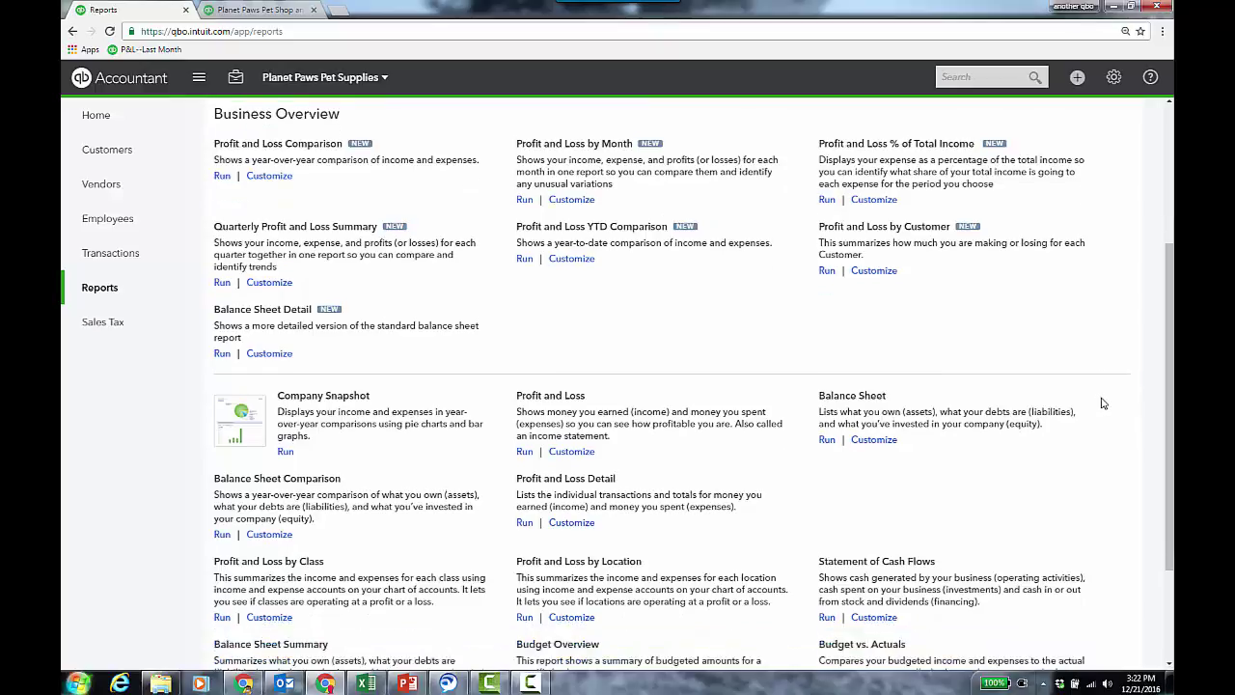
left_click(869, 374)
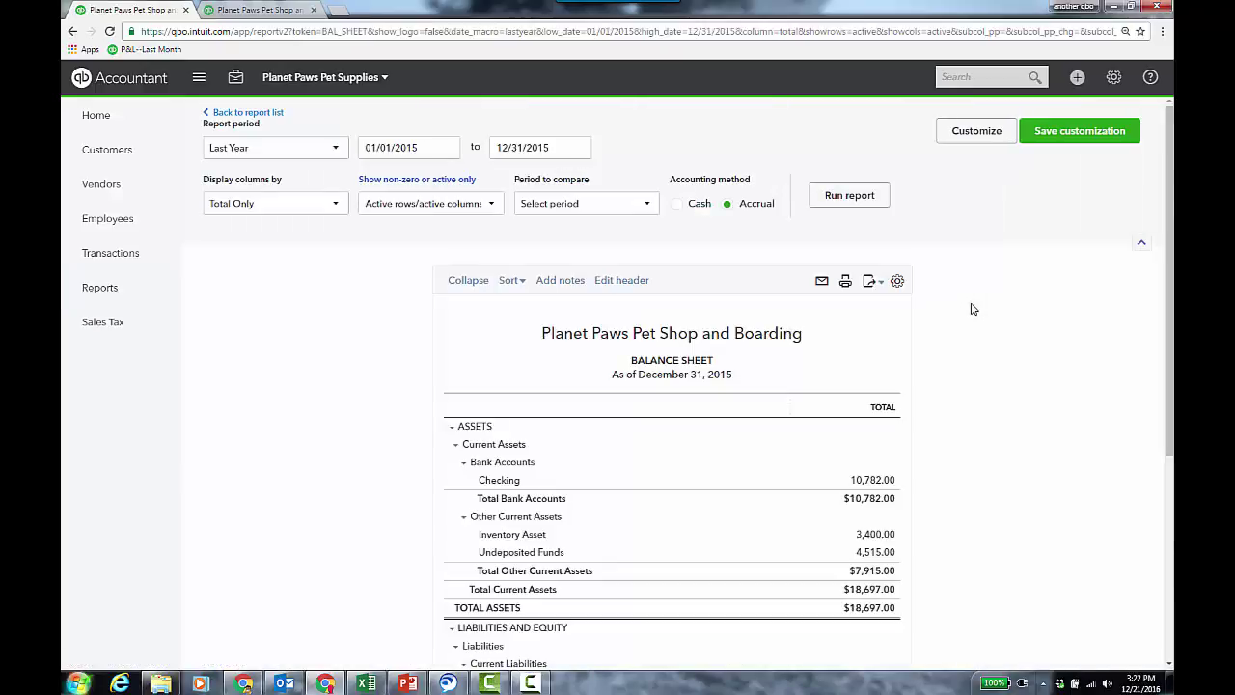
Run the balance sheet for the period Today with columns displayed by Locations
left_click(335, 150)
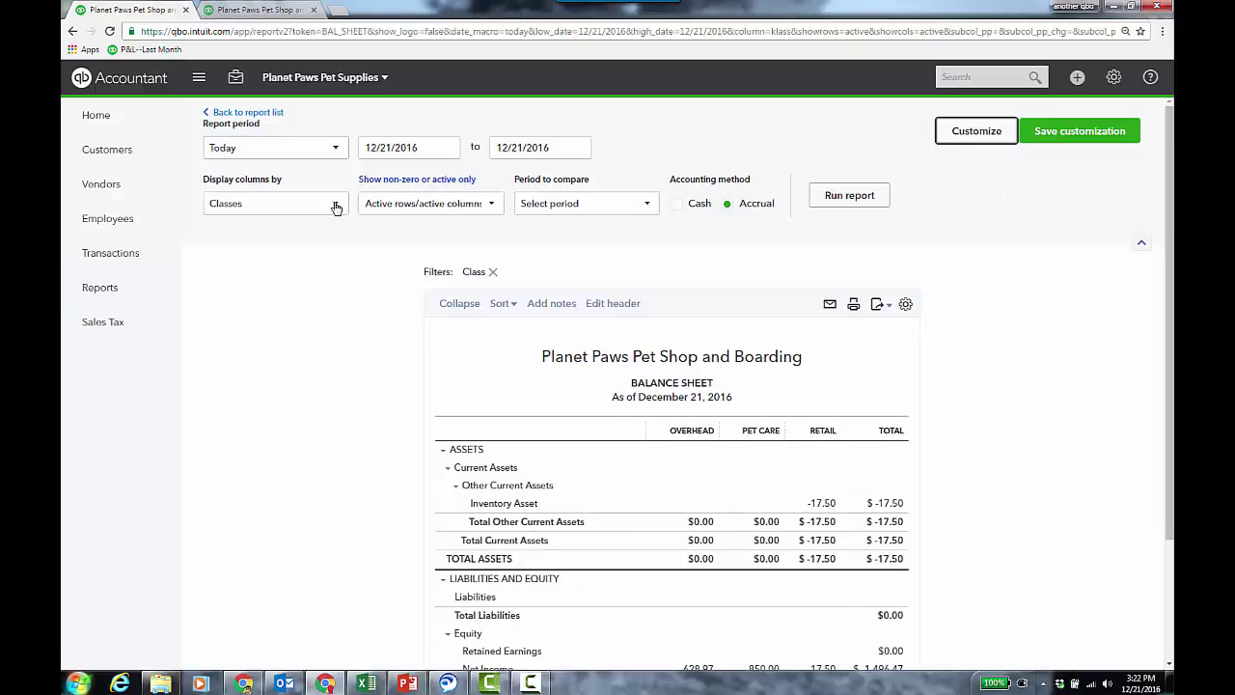
left_click(337, 204)
left_click(278, 401)
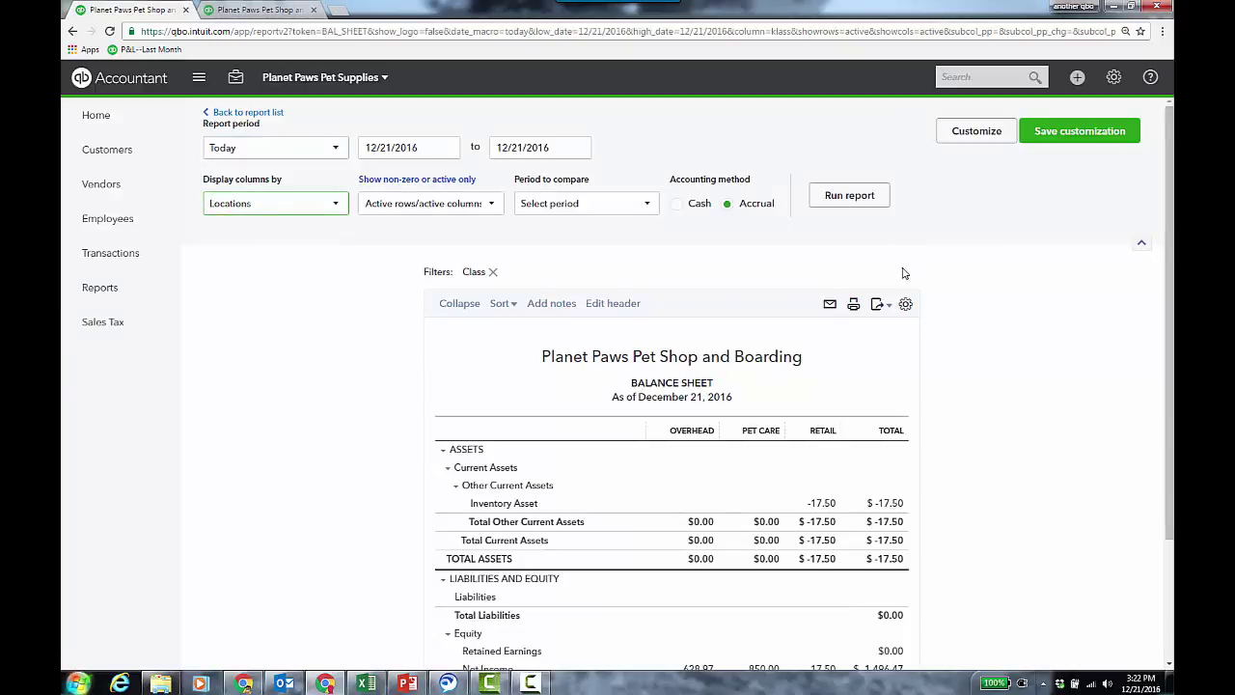
left_click(849, 195)
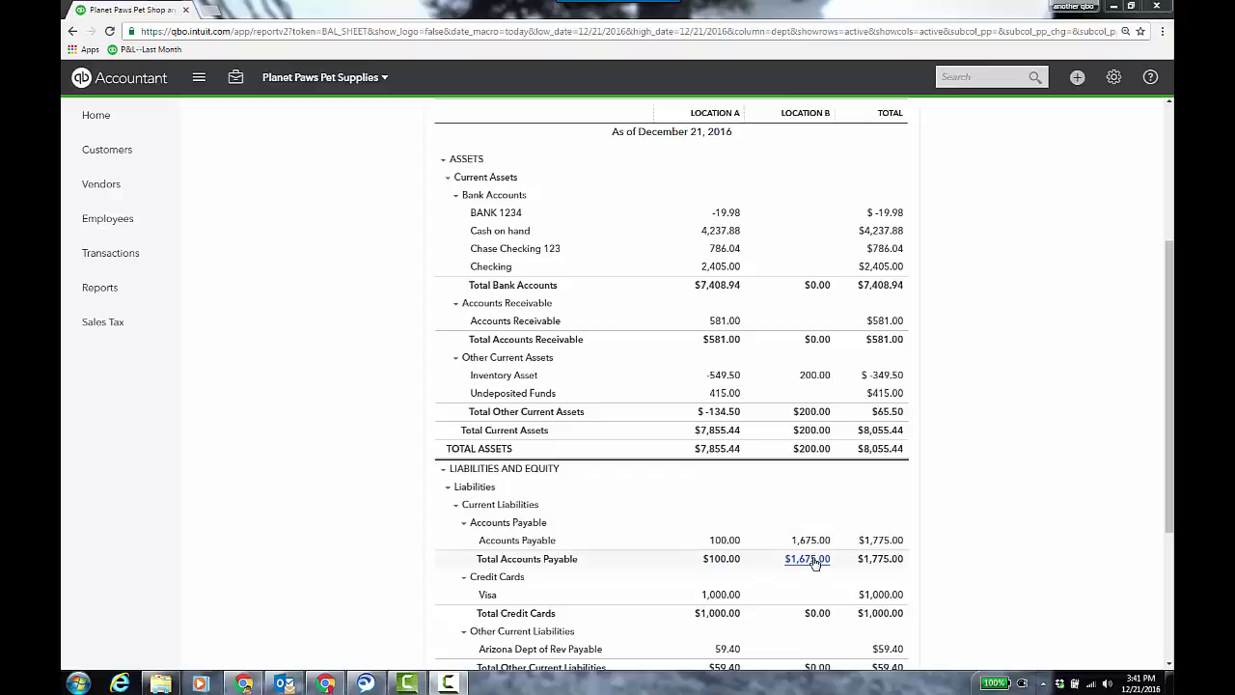
left_click_drag(1169, 296, 1173, 157)
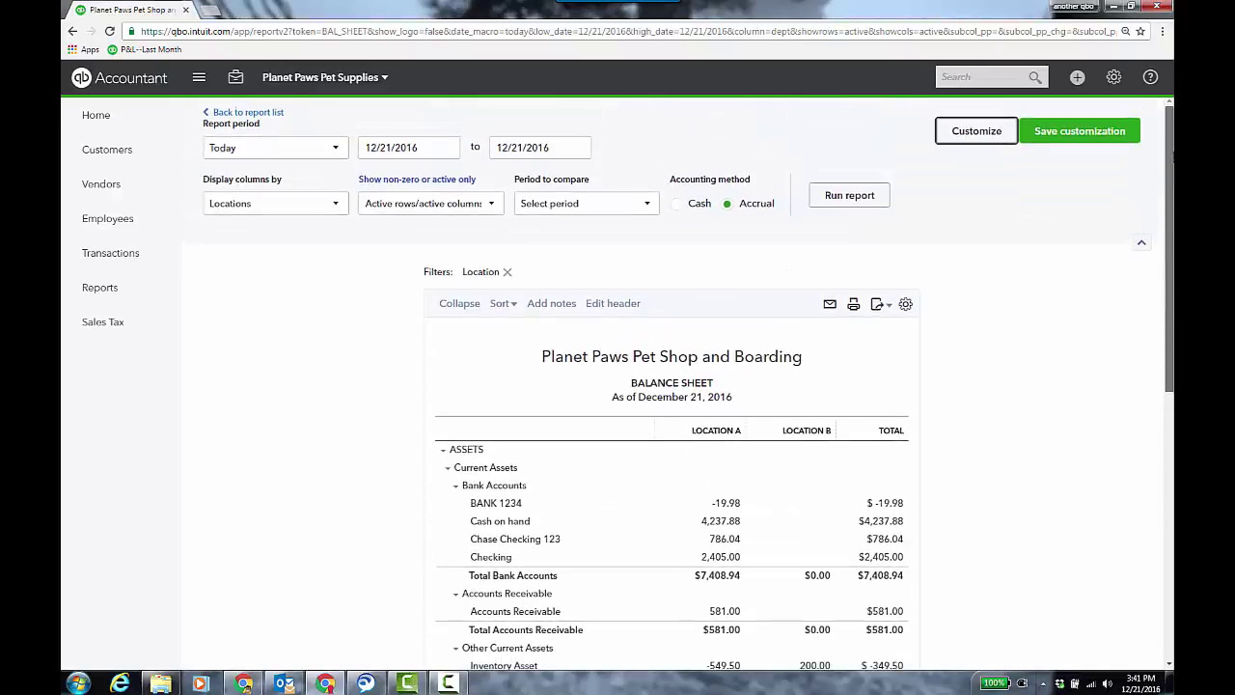